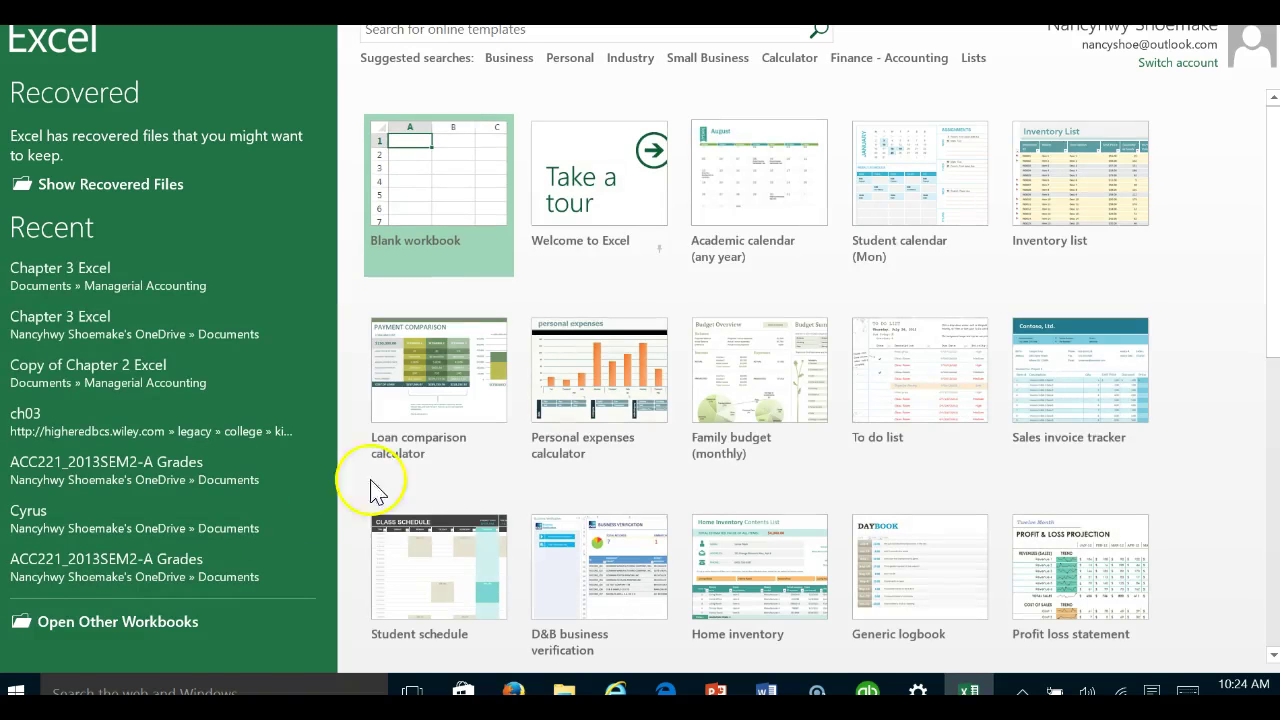
Create a blank workbook, consult exercise E3-3 in the browser's e-book, and switch back to Excel.
left_click(400, 128)
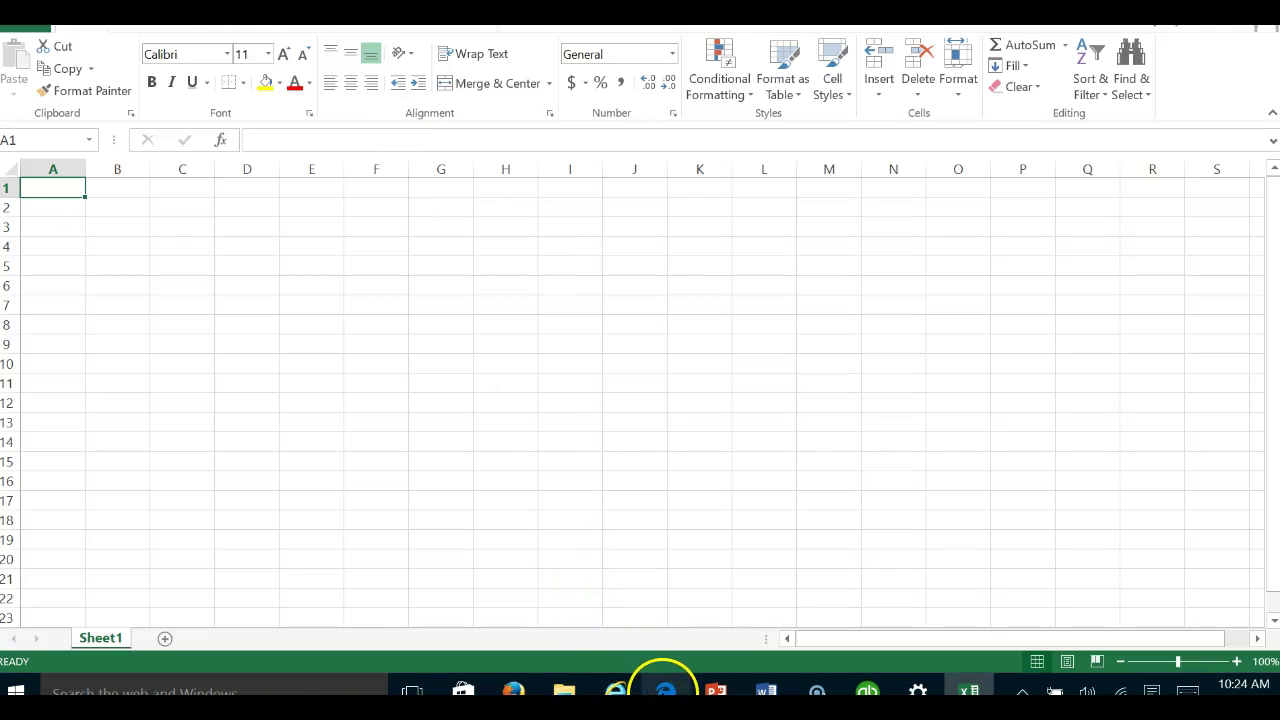
left_click(665, 690)
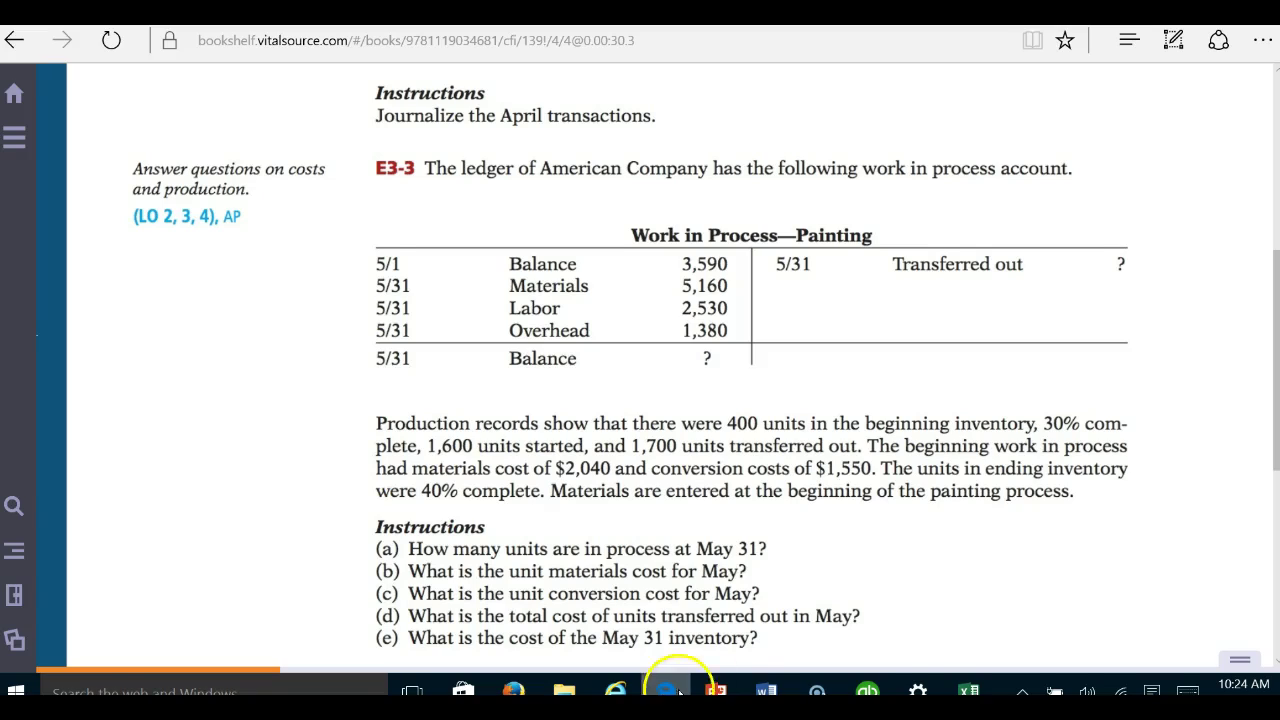
mouse_move(766, 690)
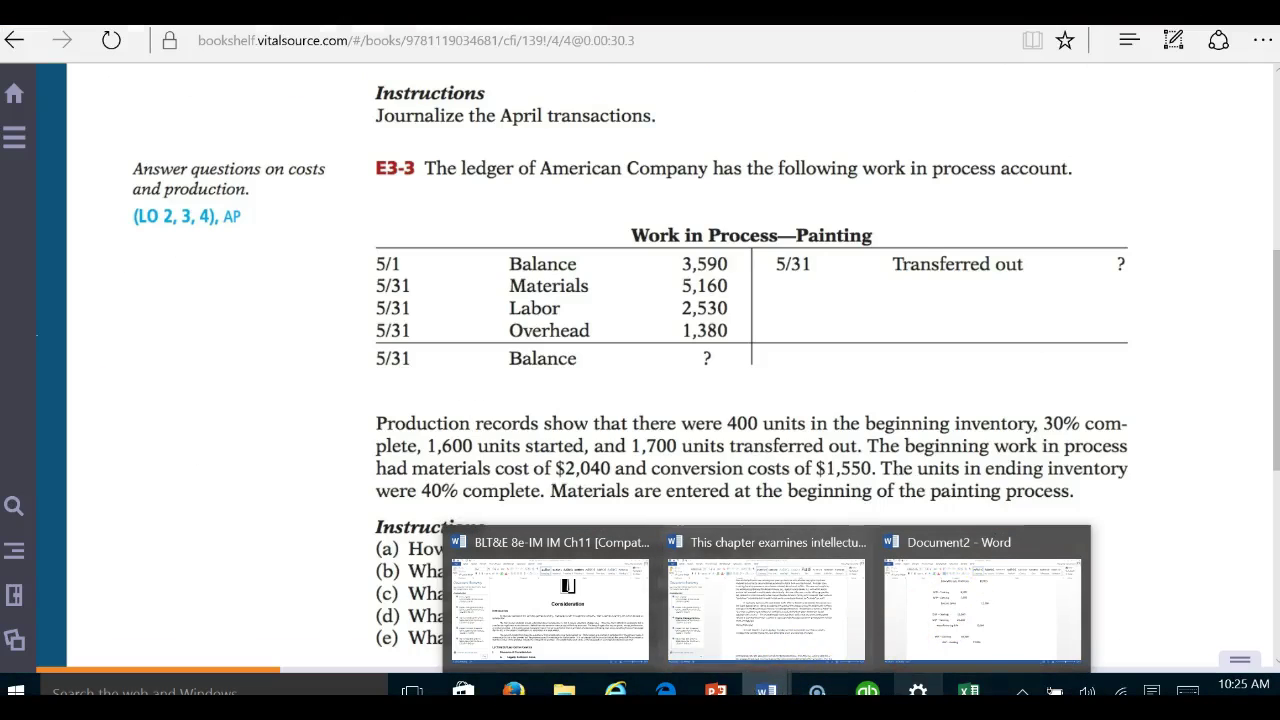
left_click(968, 690)
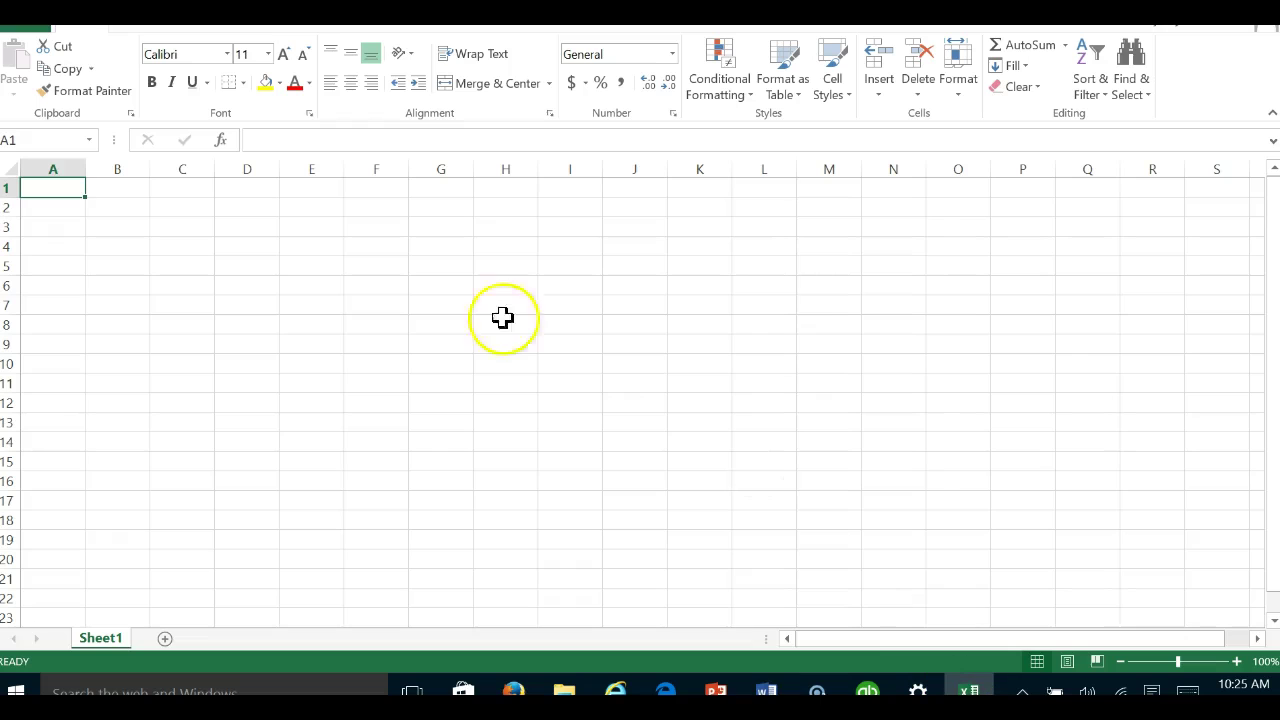
Magnify the empty worksheet to 160%.
left_click(1238, 661)
left_click(1238, 661)
left_click(1238, 661)
left_click(1238, 661)
left_click(1238, 661)
left_click(1238, 661)
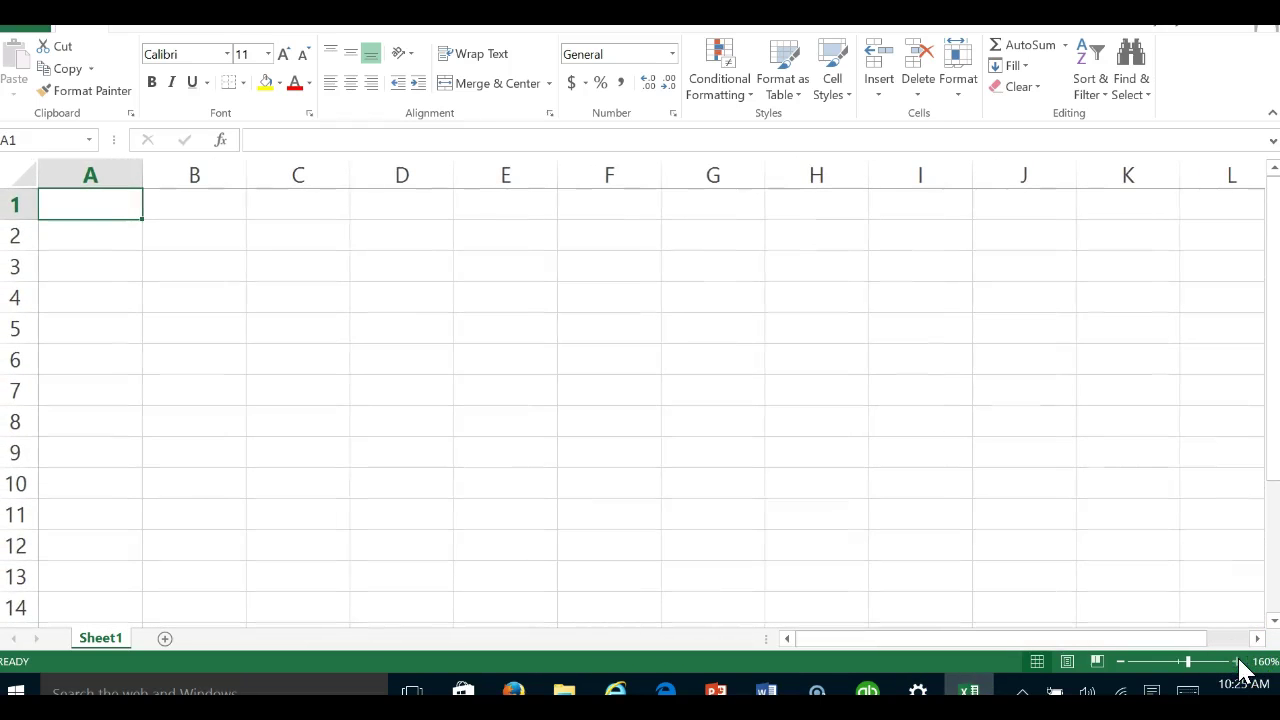
left_click(194, 200)
left_click_drag(107, 167, 163, 180)
right_click(166, 180)
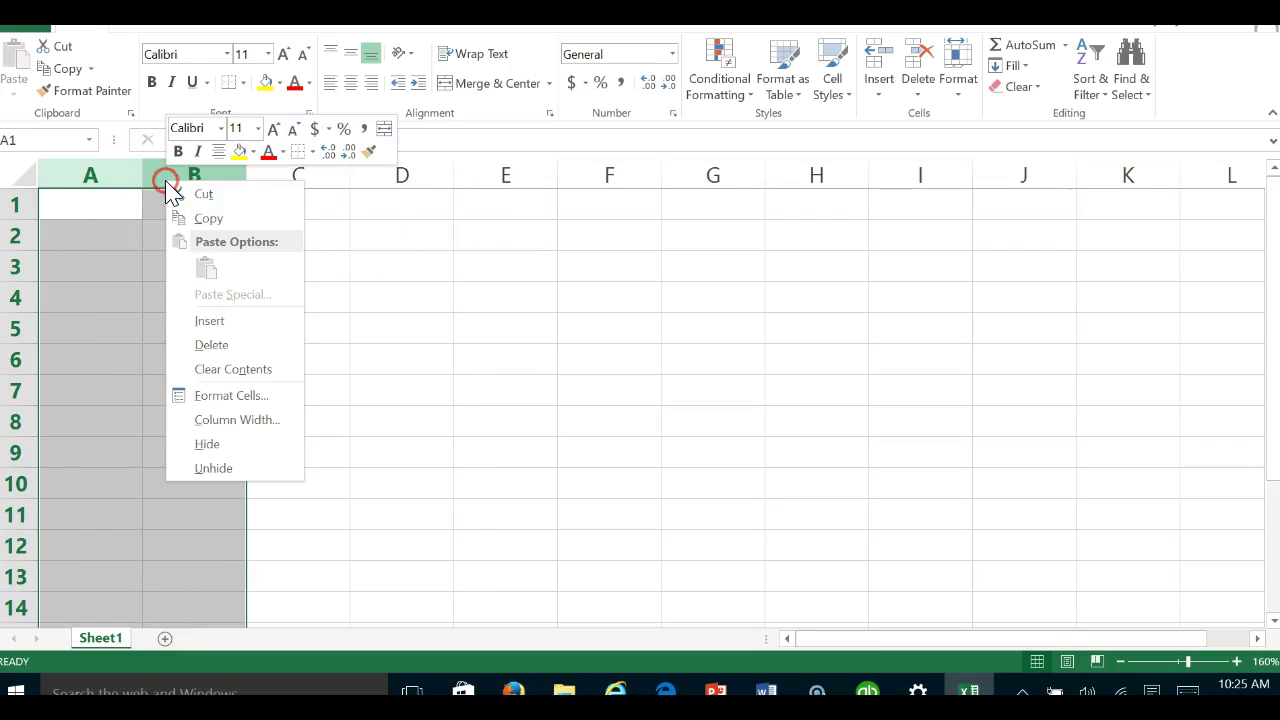
left_click(518, 86)
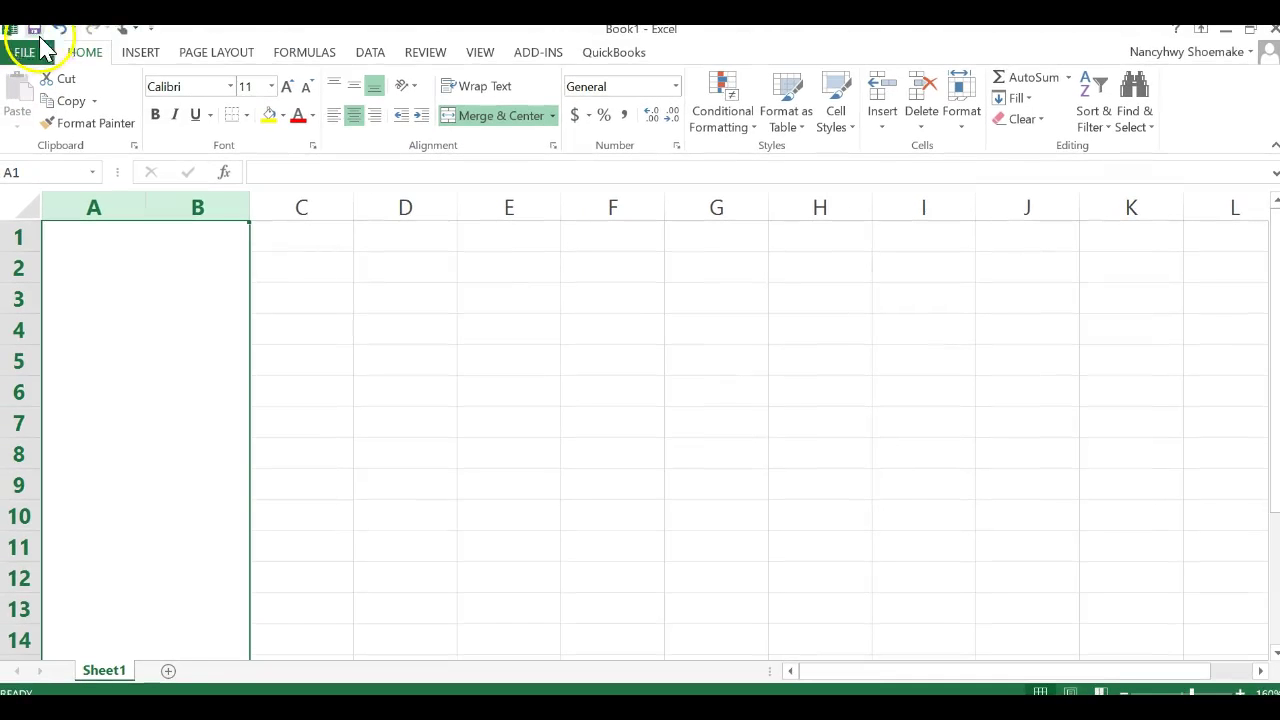
left_click(65, 33)
Merge and center cells A1:B1 and enter the label "WIP - May 1" in the merged cell.
left_click_drag(126, 243, 165, 242)
left_click(505, 116)
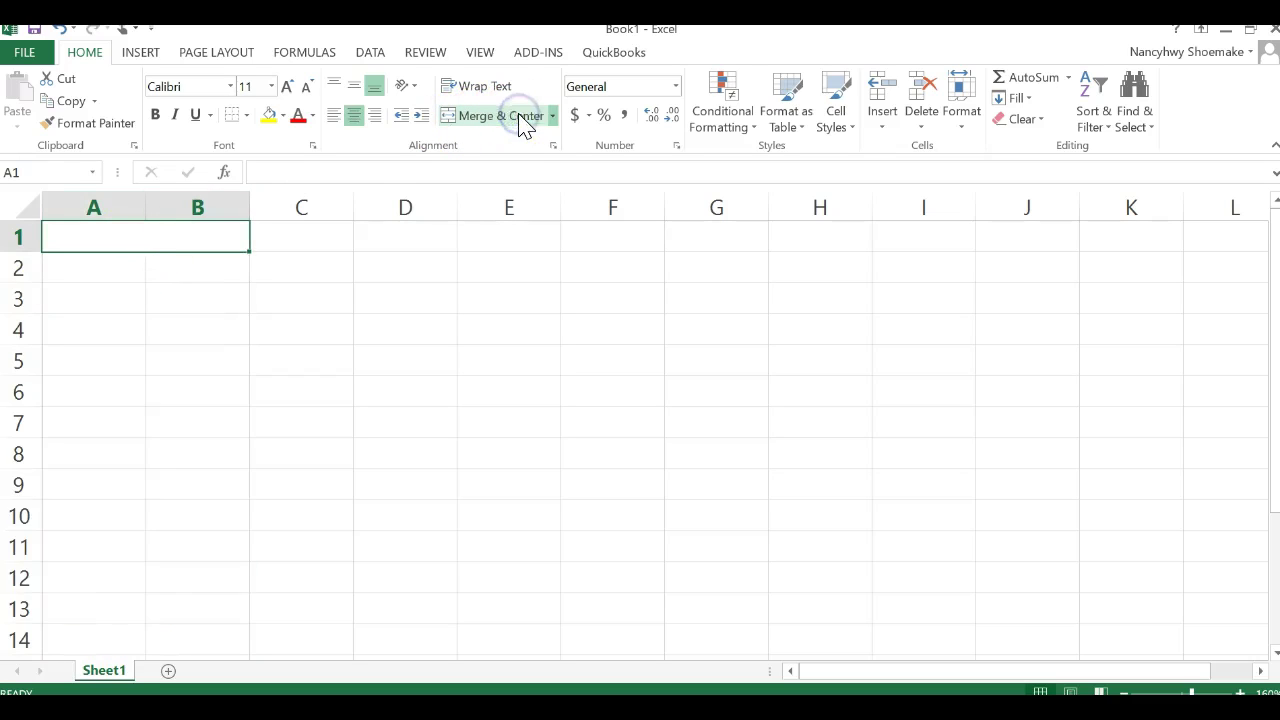
left_click_drag(94, 206, 162, 207)
left_click(109, 206)
left_click_drag(177, 266, 143, 269)
left_click(146, 270)
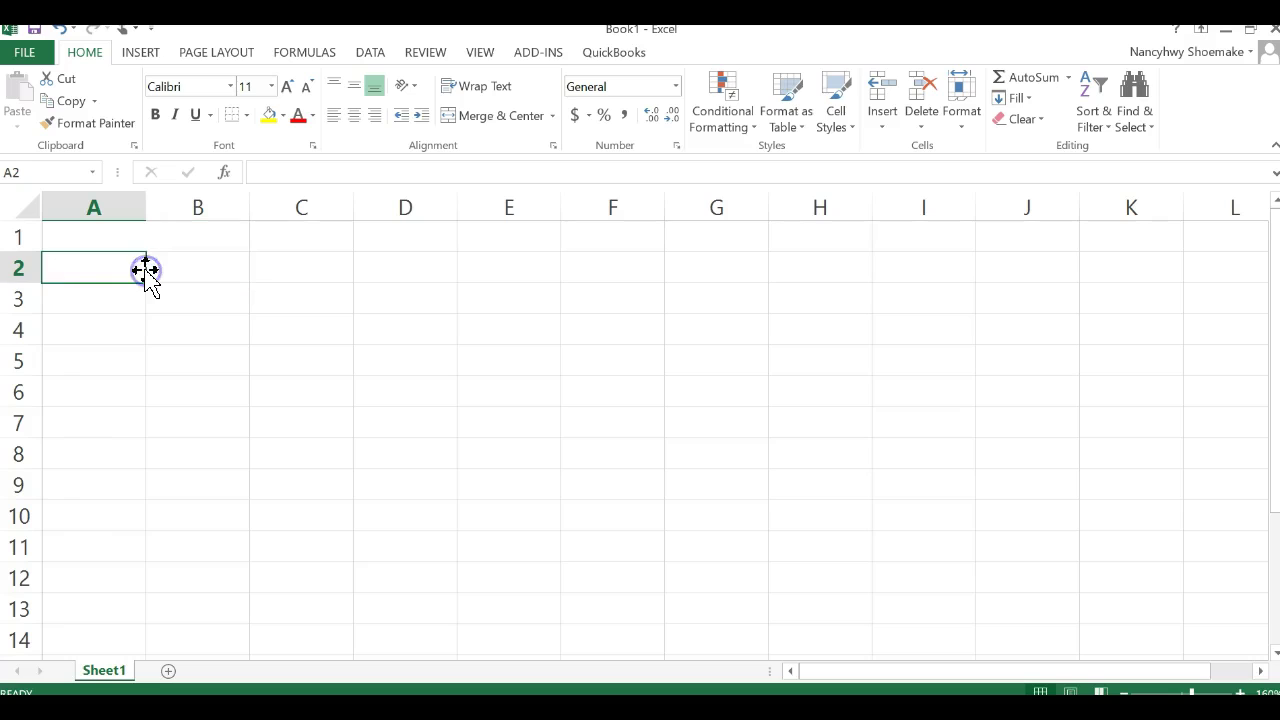
left_click(140, 240)
double_click(140, 240)
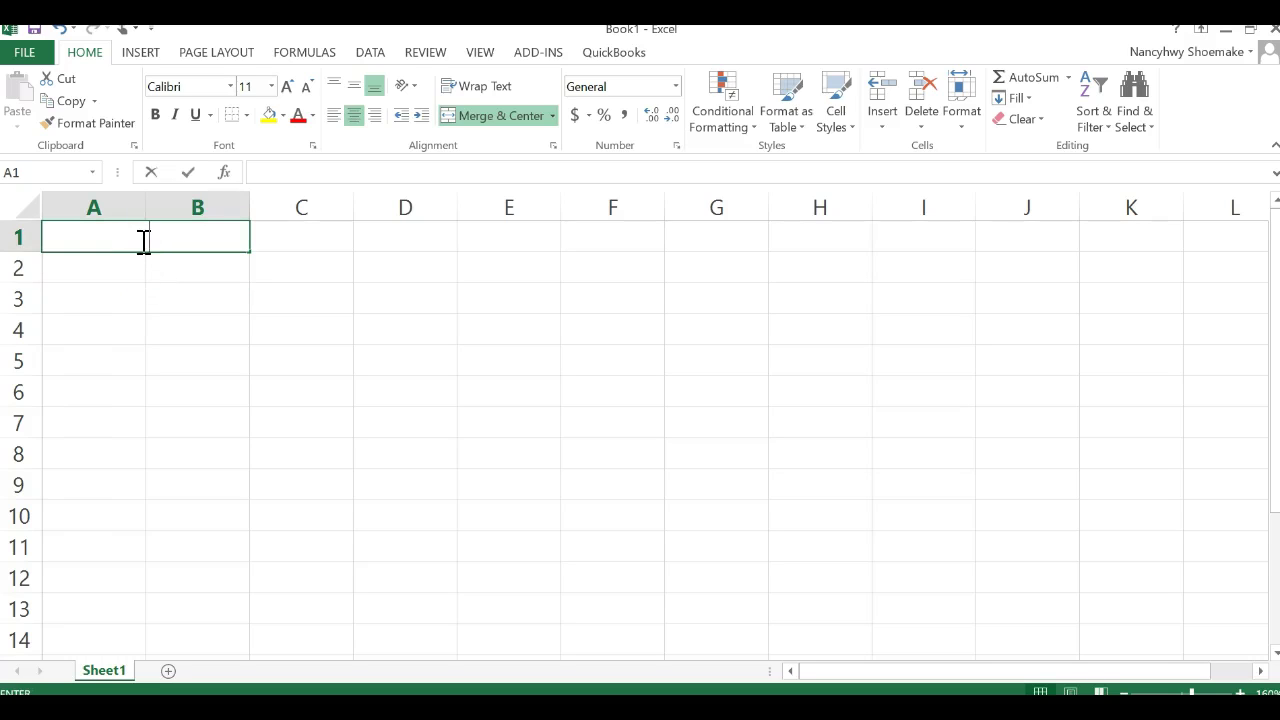
type("WIP")
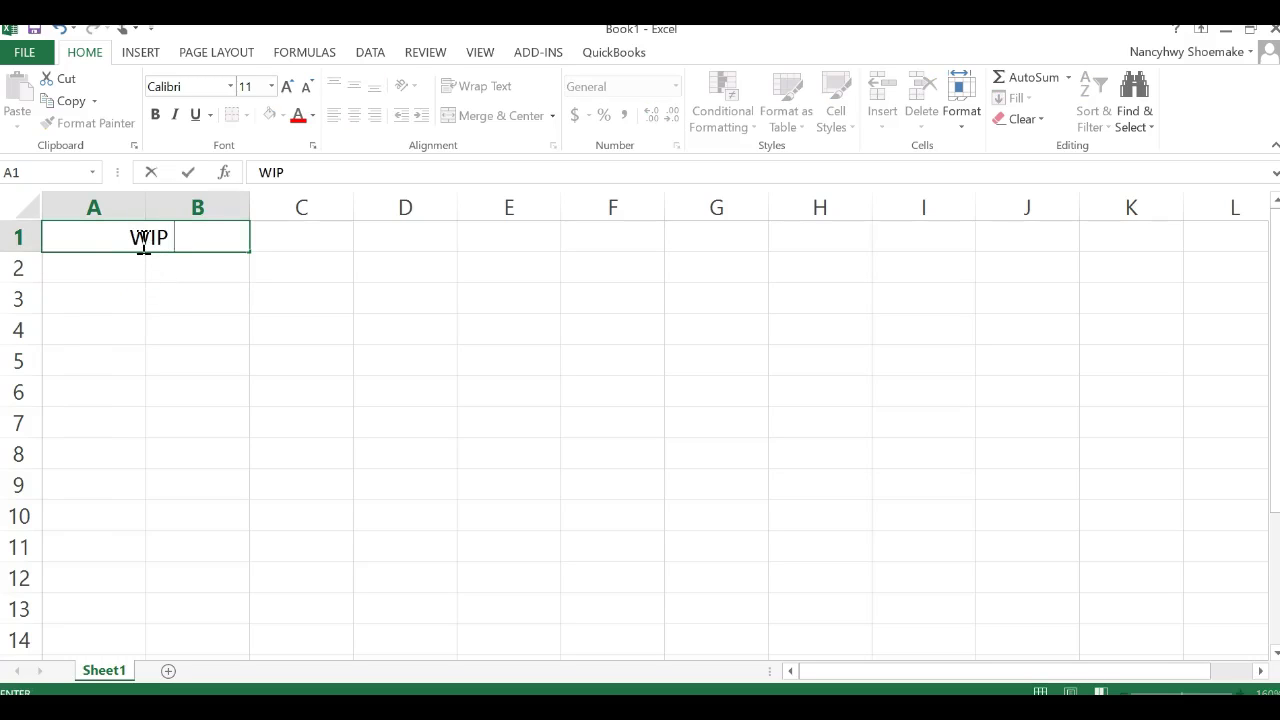
type(" - May 1")
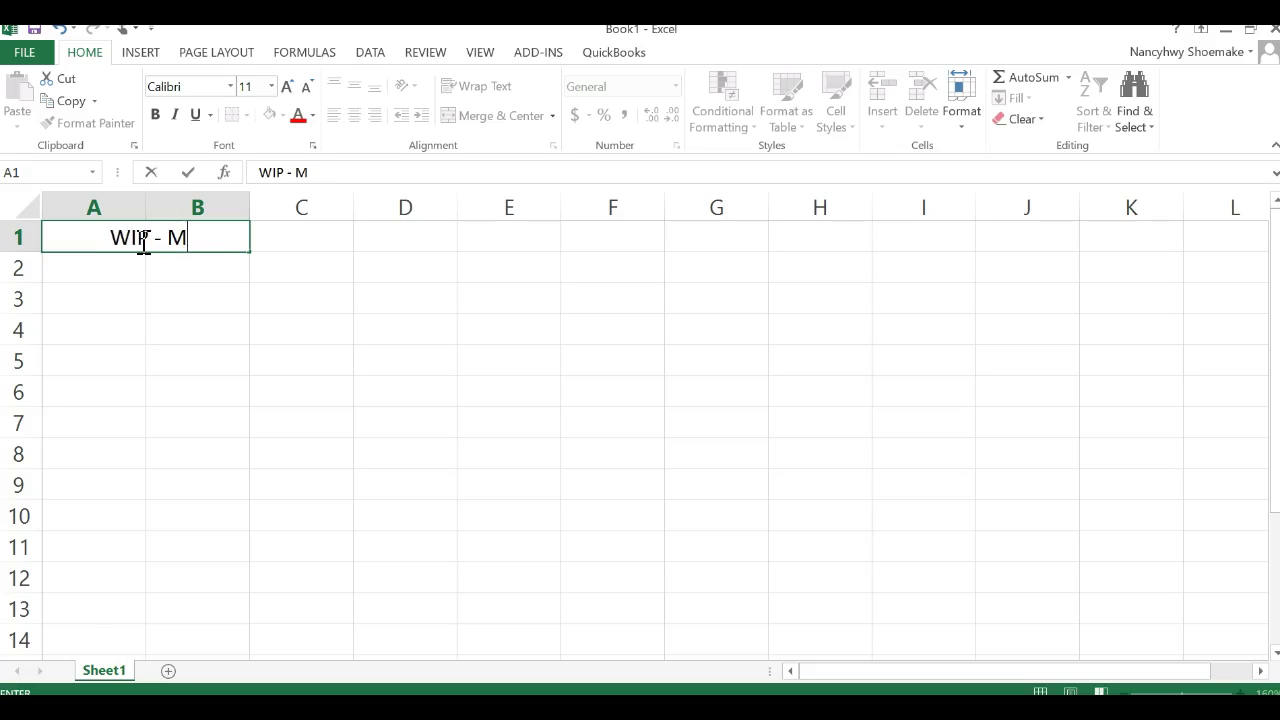
Enter "Started into Production", "Tota units to be accounted for", "Less: Transferred out" and "WIP - May 31" in cells A2 to A5.
left_click(121, 270)
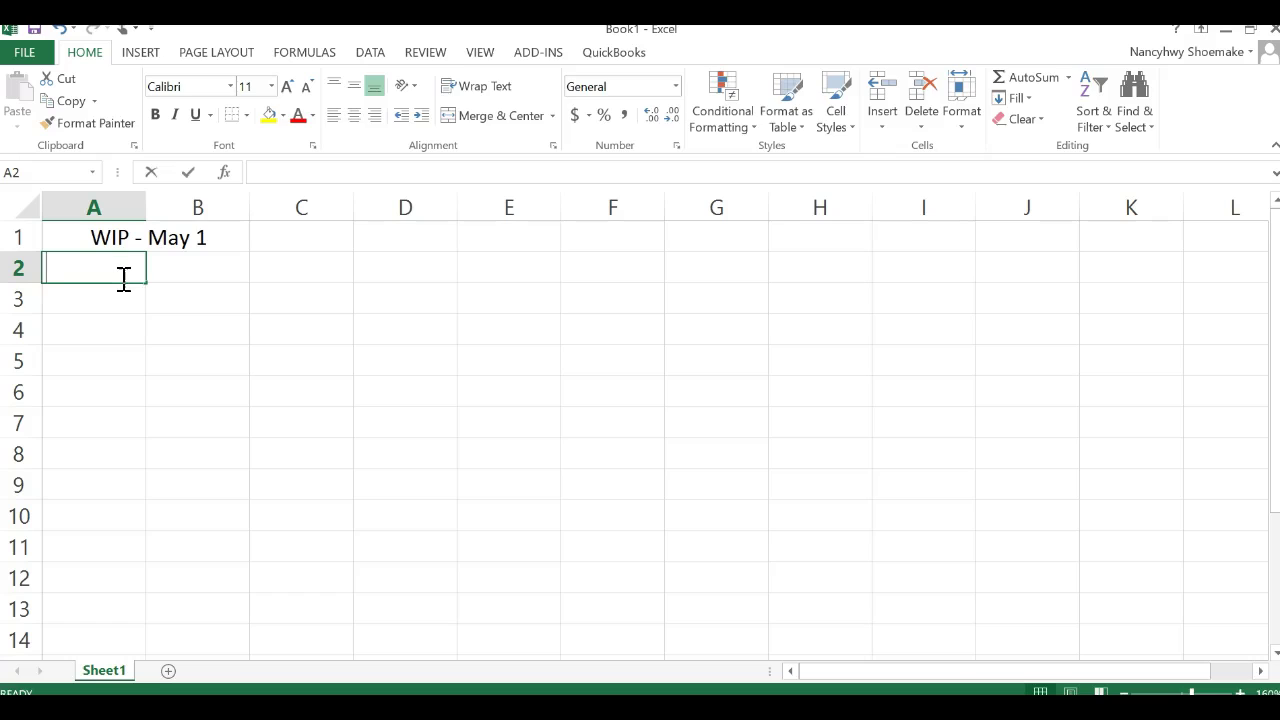
type("Started into Production")
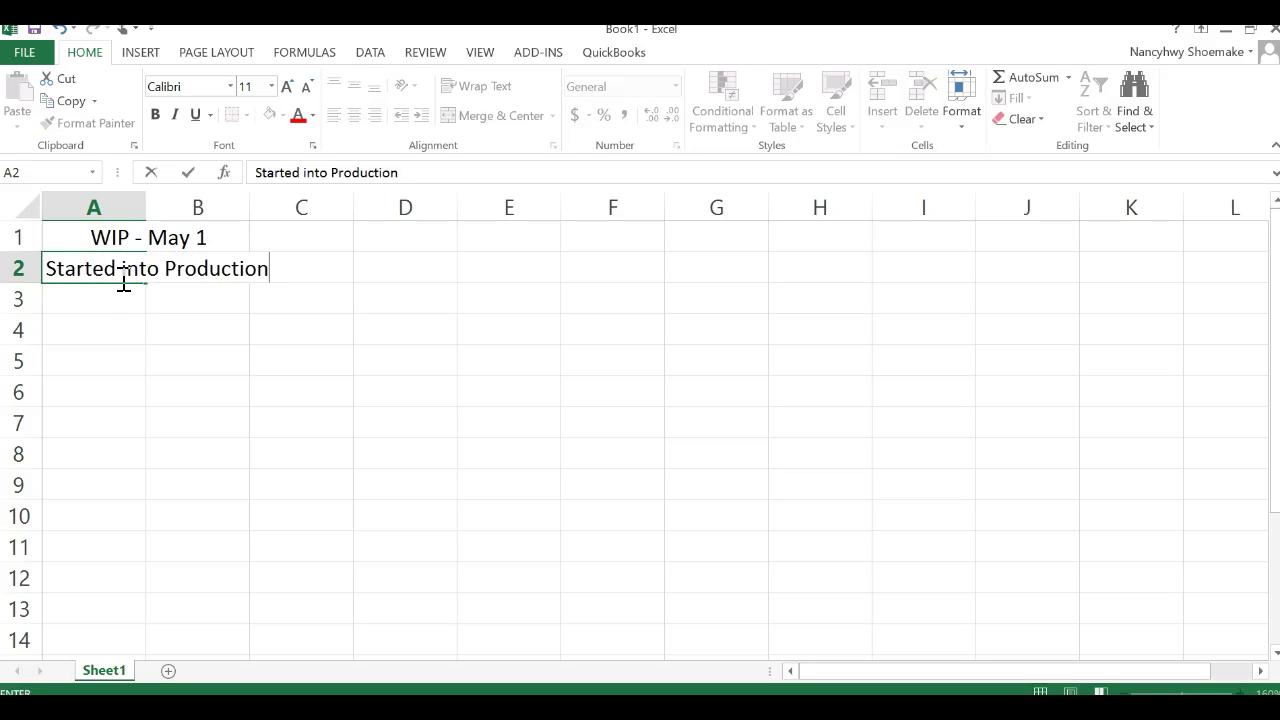
key("Return")
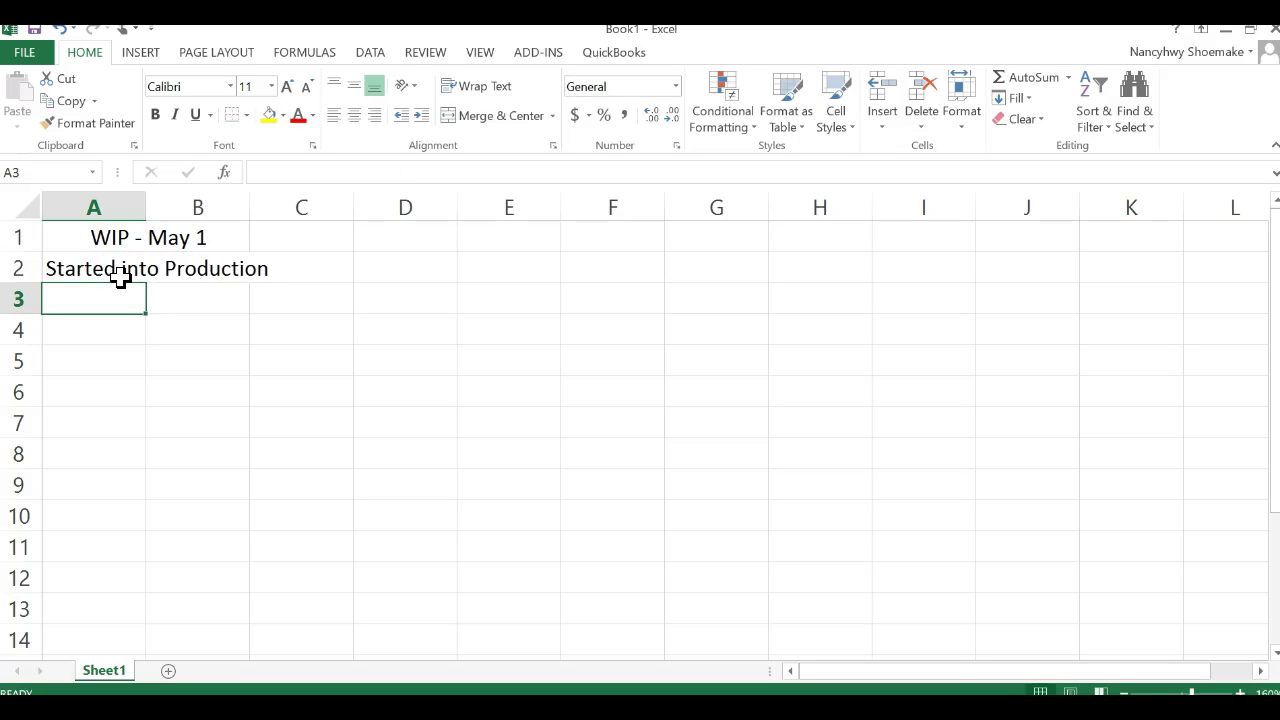
type("Tota units to be accounted for")
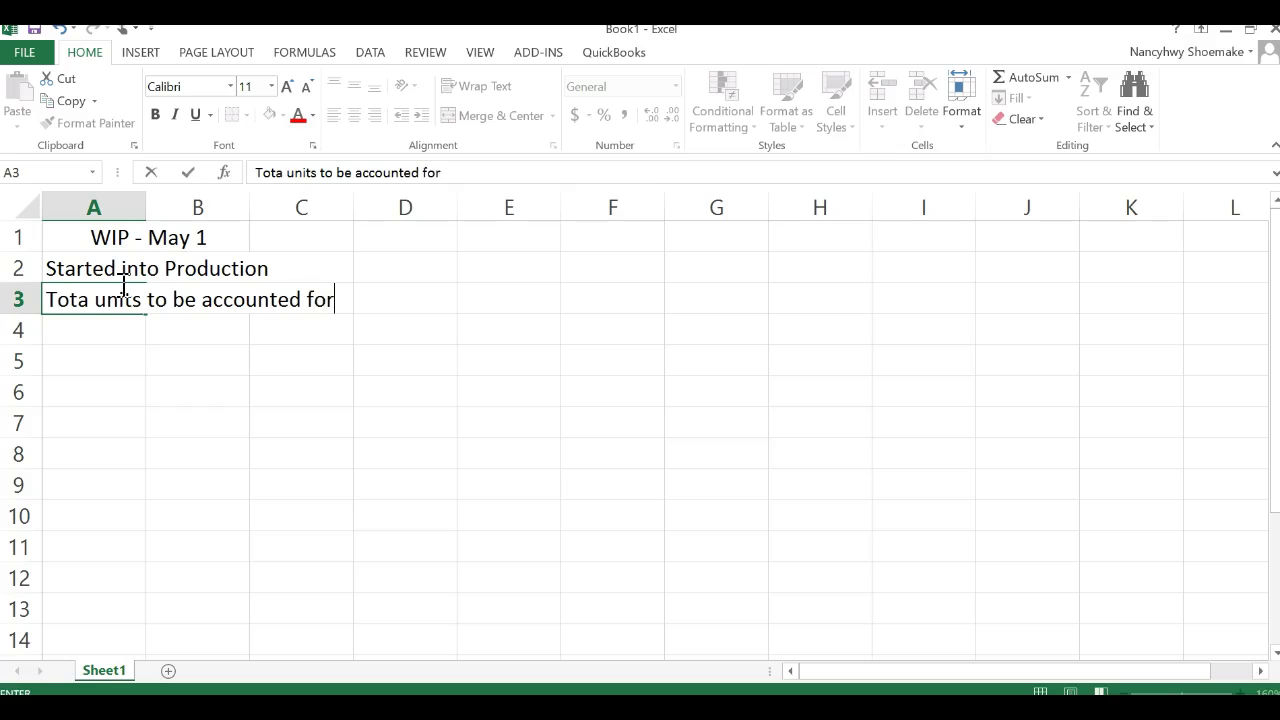
key("Return")
type("Less: Transferred out")
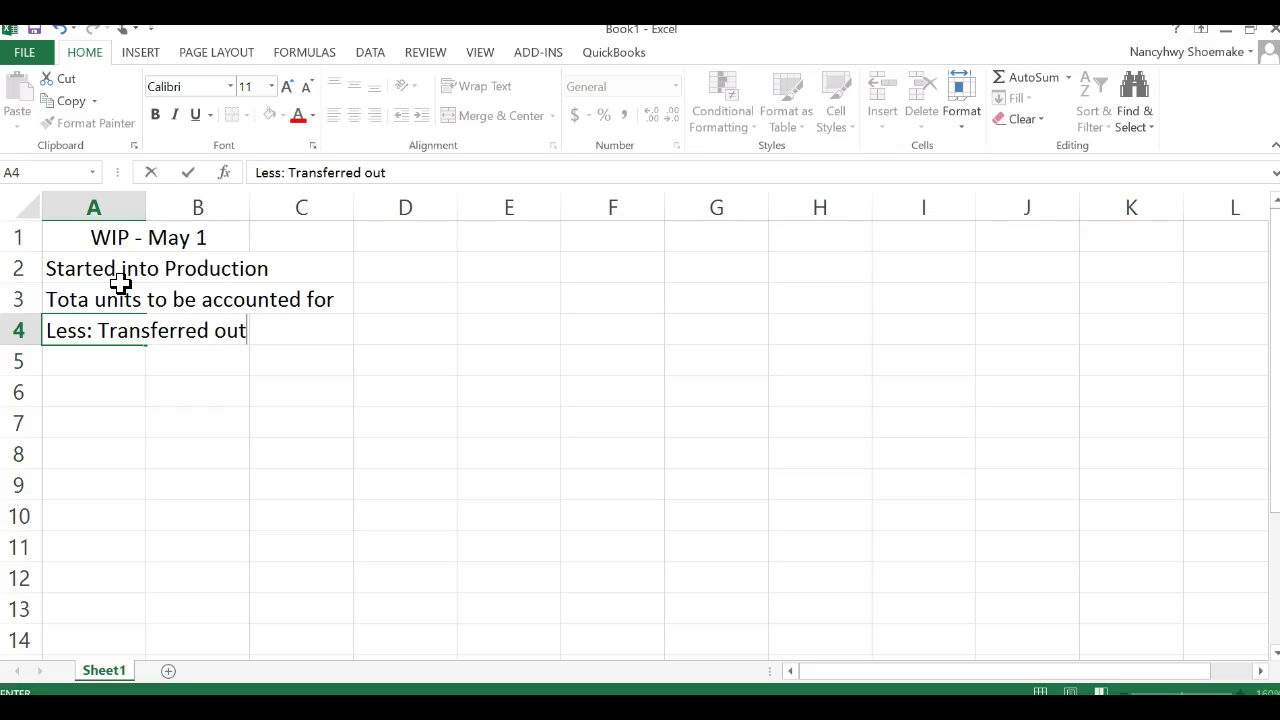
key("Return")
type("WIP - May 31")
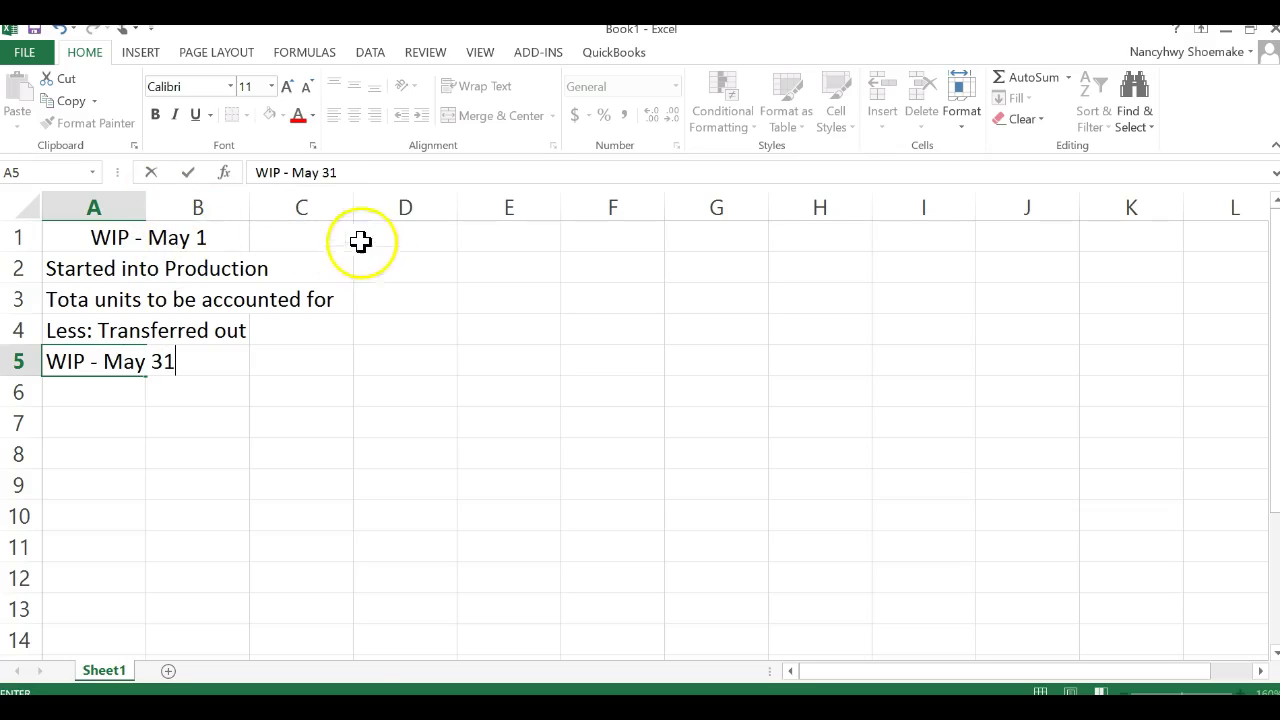
left_click(395, 238)
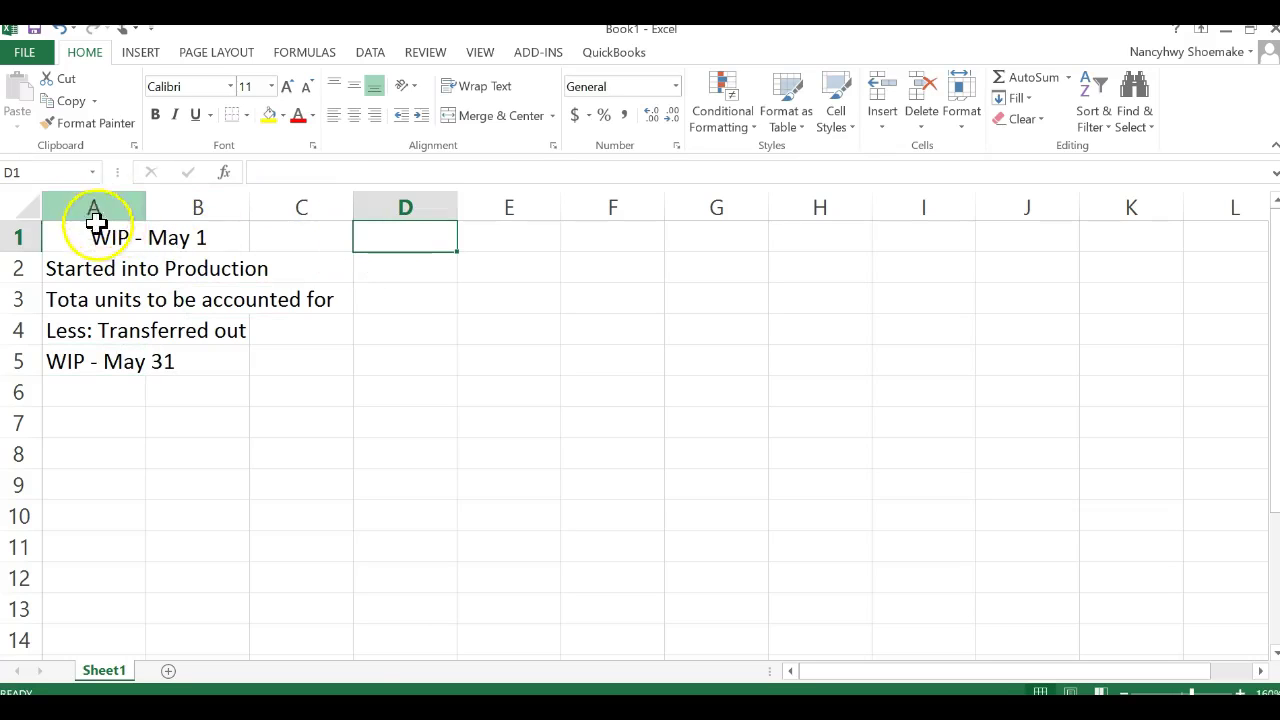
Turn off Merge & Center for A1:C1, and merge and center A2:C2 and A3:C3 as separate rows.
left_click(209, 239)
left_click_drag(209, 239, 263, 237)
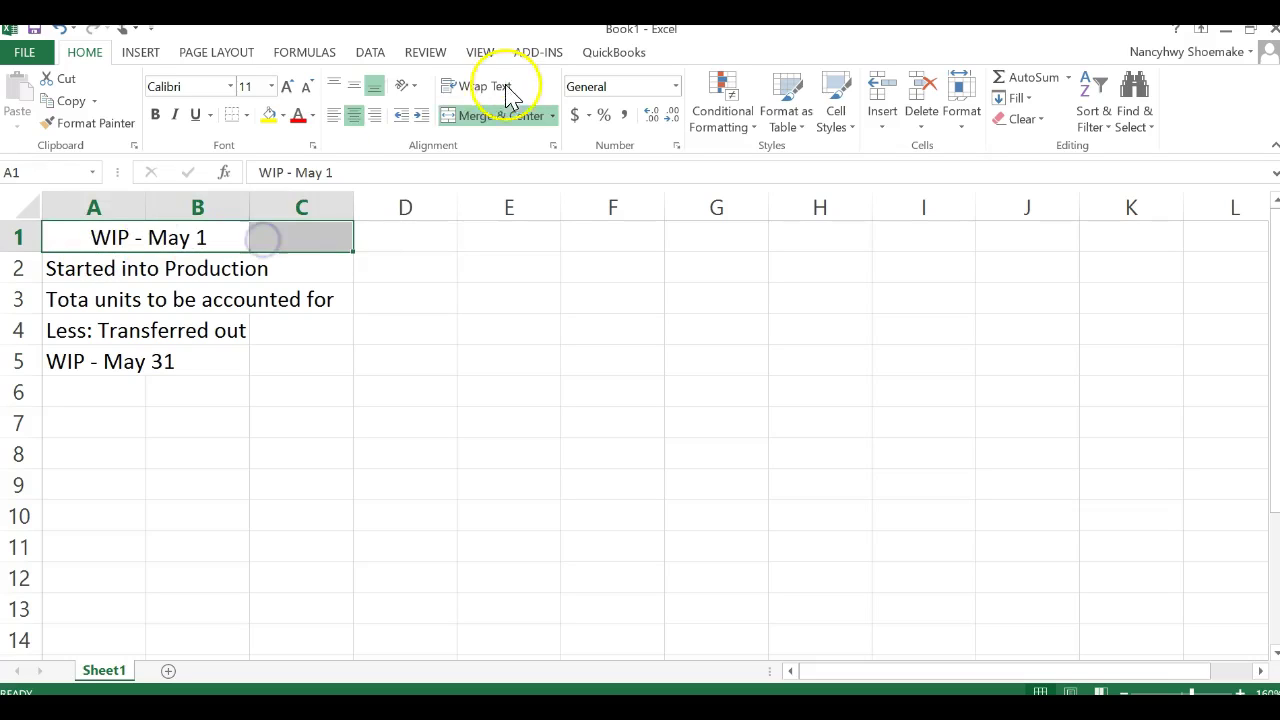
left_click(533, 123)
left_click_drag(86, 265, 286, 271)
left_click(512, 117)
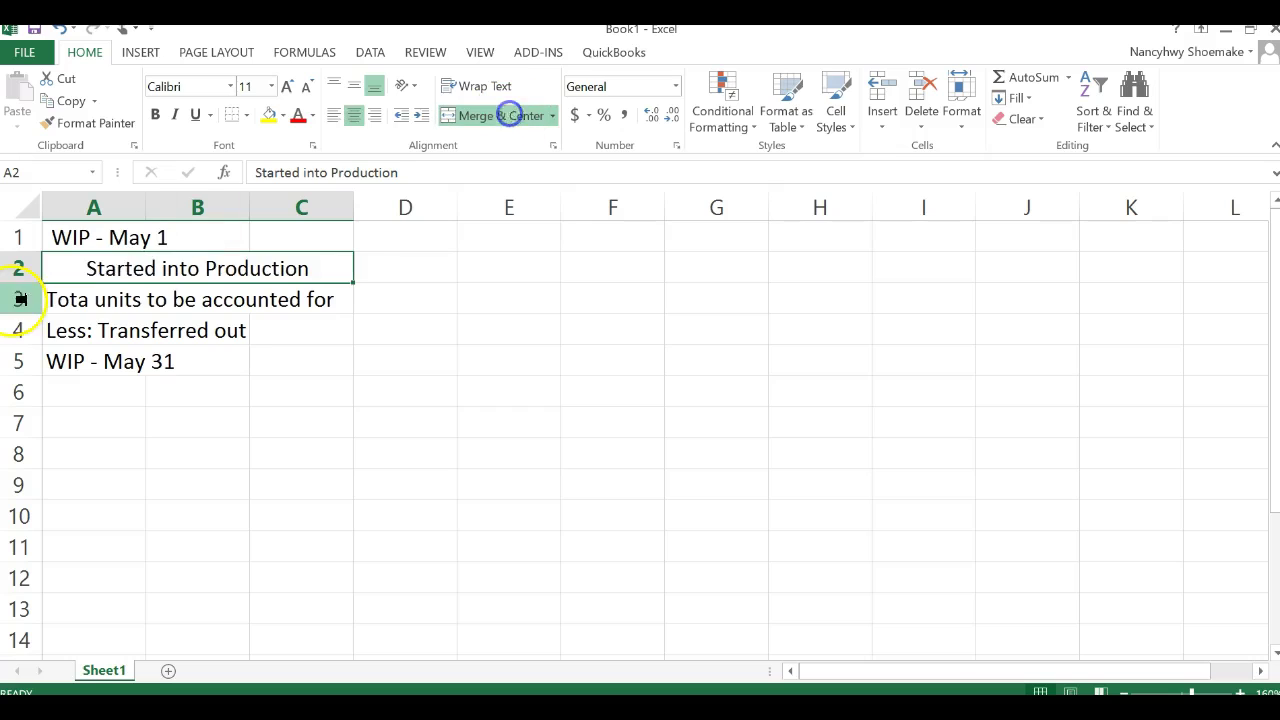
left_click(105, 299)
left_click_drag(105, 299, 285, 306)
left_click(502, 117)
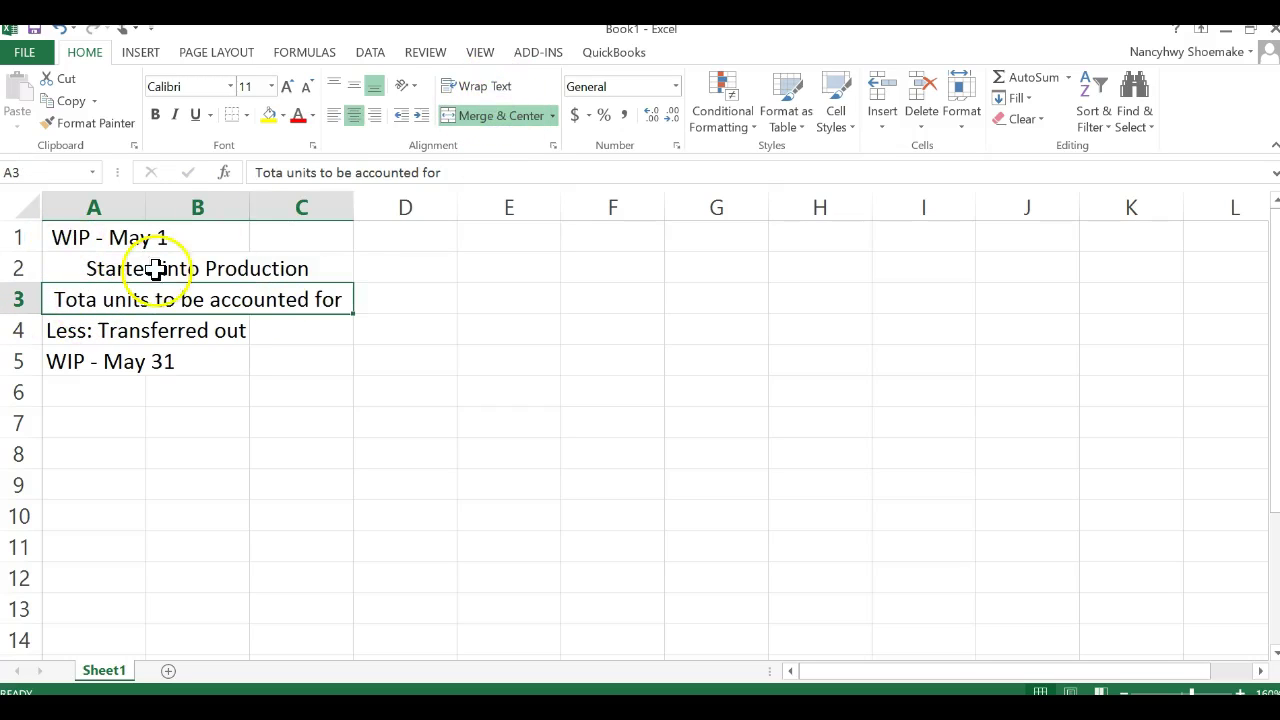
Correct the A3 label to "Total units to be accounted for", and merge and center A4:C4 and A5:C5 separately.
left_click(284, 173)
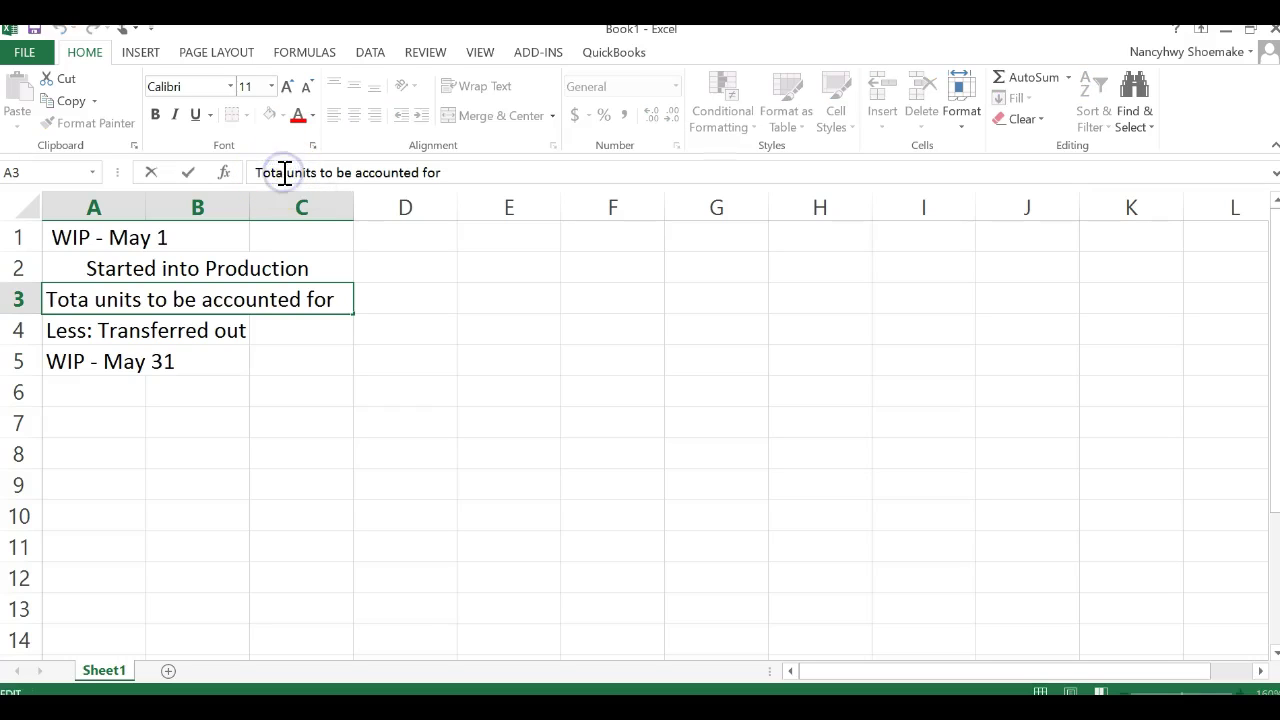
type("l")
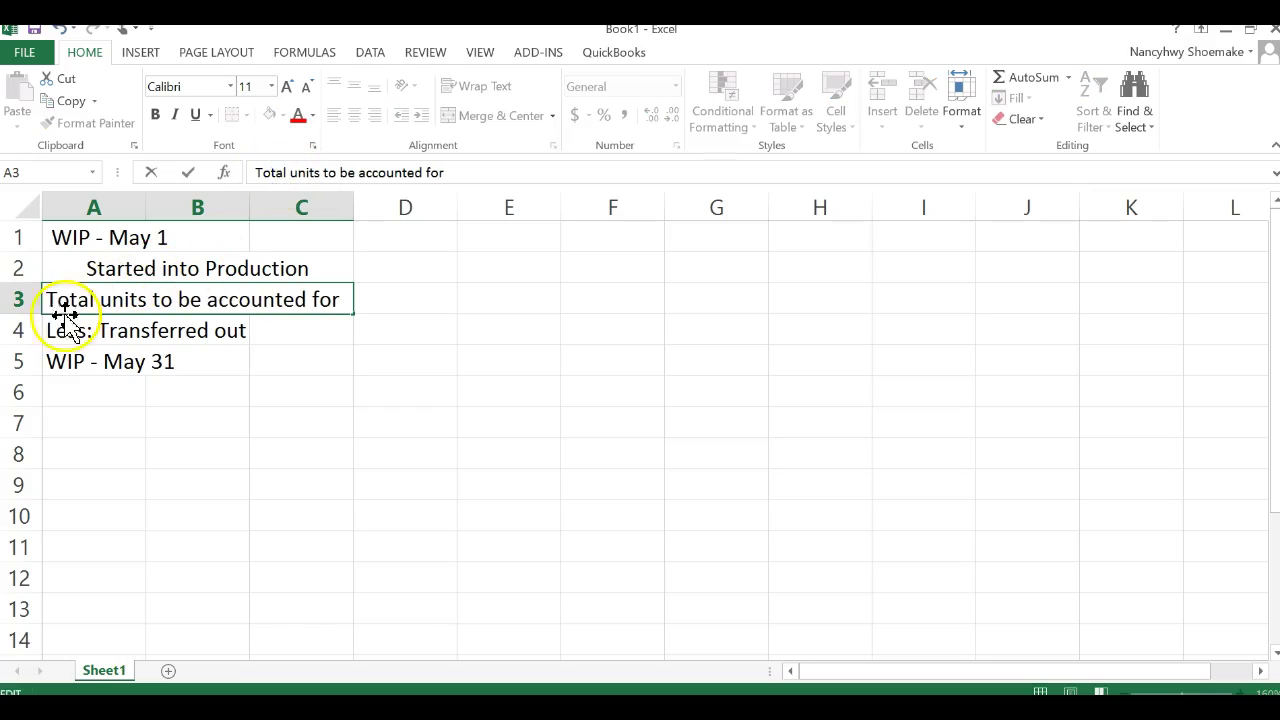
left_click_drag(57, 331, 284, 336)
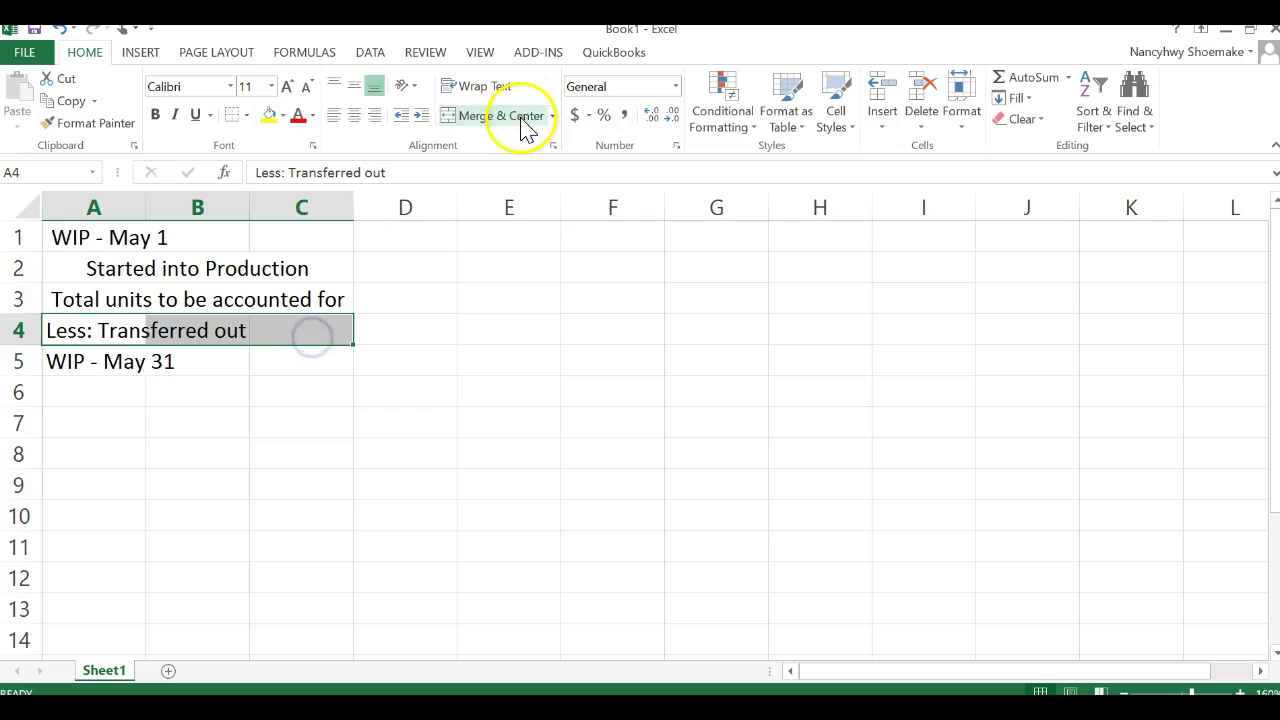
left_click(500, 116)
left_click_drag(80, 361, 254, 377)
left_click(489, 117)
Left-align the labels in rows 1 to 5 of columns A to C.
left_click_drag(89, 237, 86, 360)
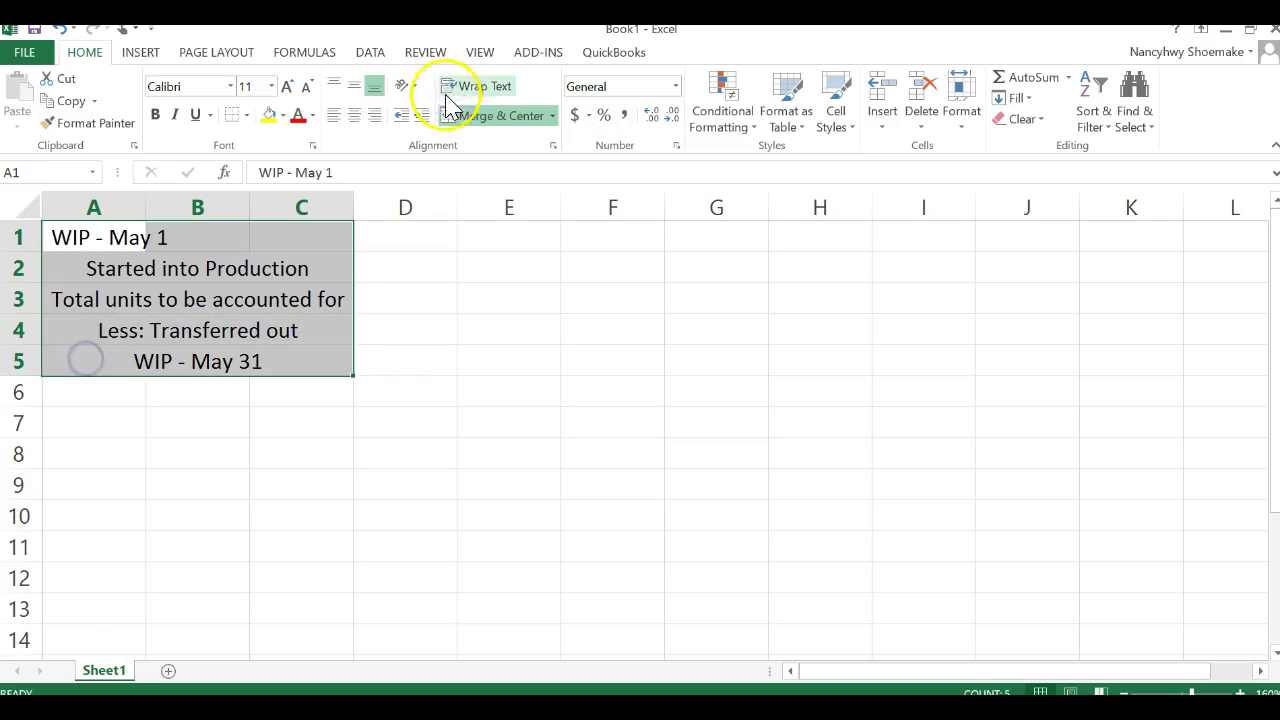
left_click(341, 115)
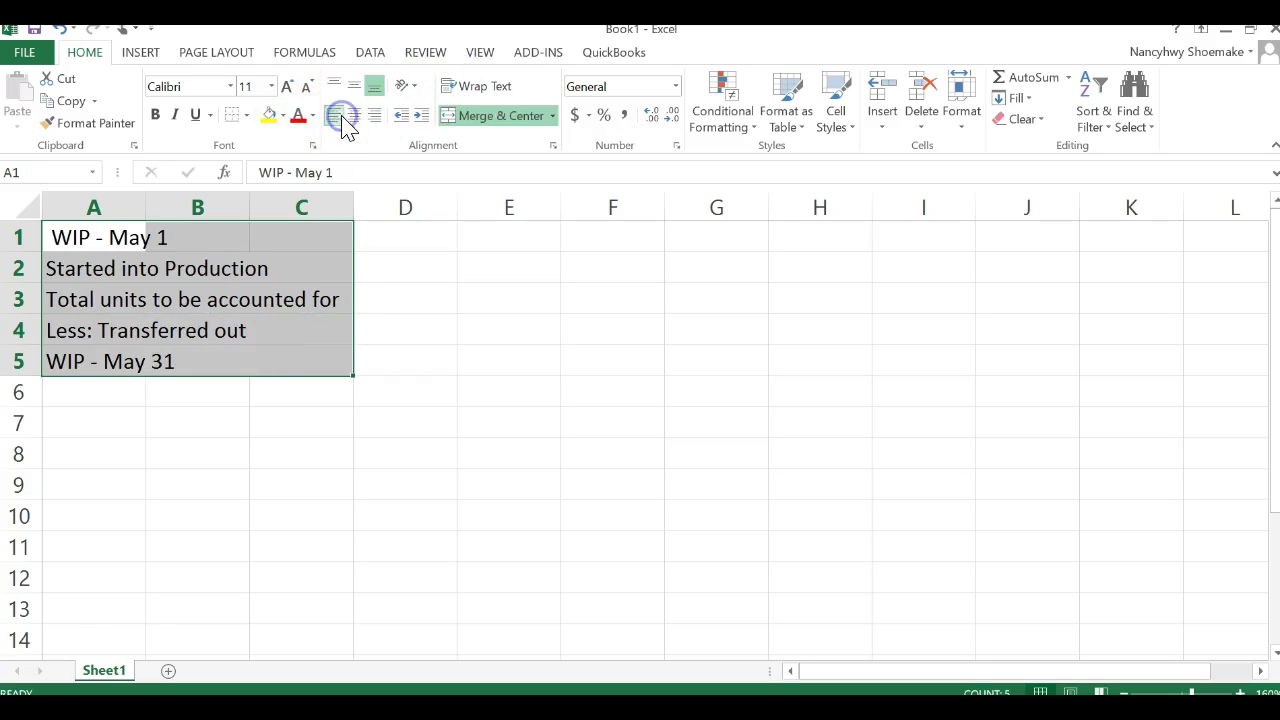
left_click(383, 243)
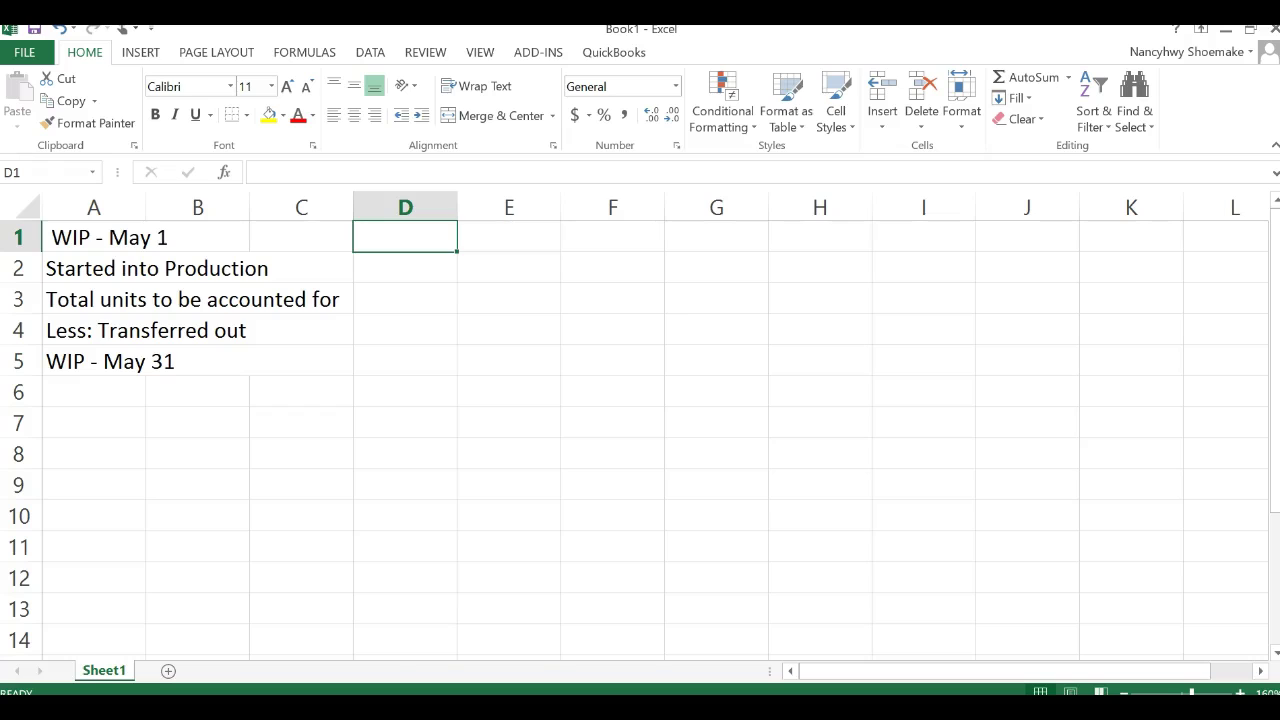
Look up the beginning inventory units in exercise E3-3 in the browser and enter 400 in cell D1 of the Excel worksheet.
key("alt+Tab")
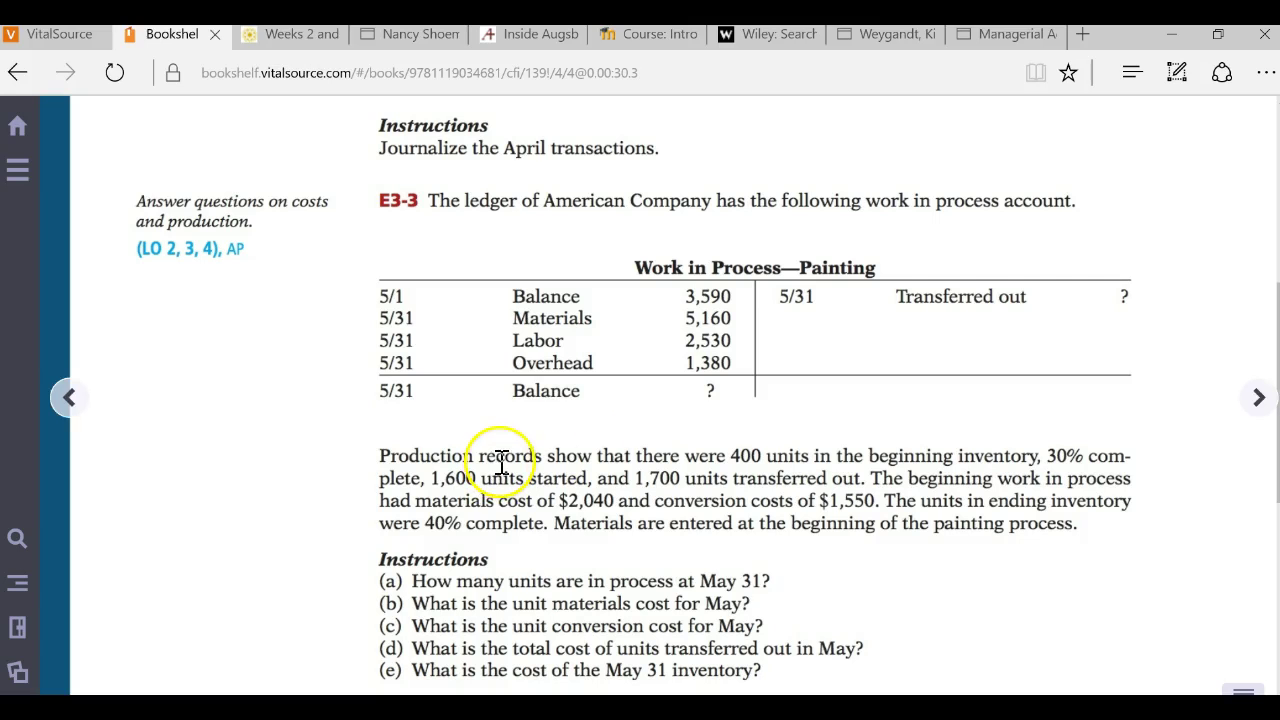
left_click(666, 479)
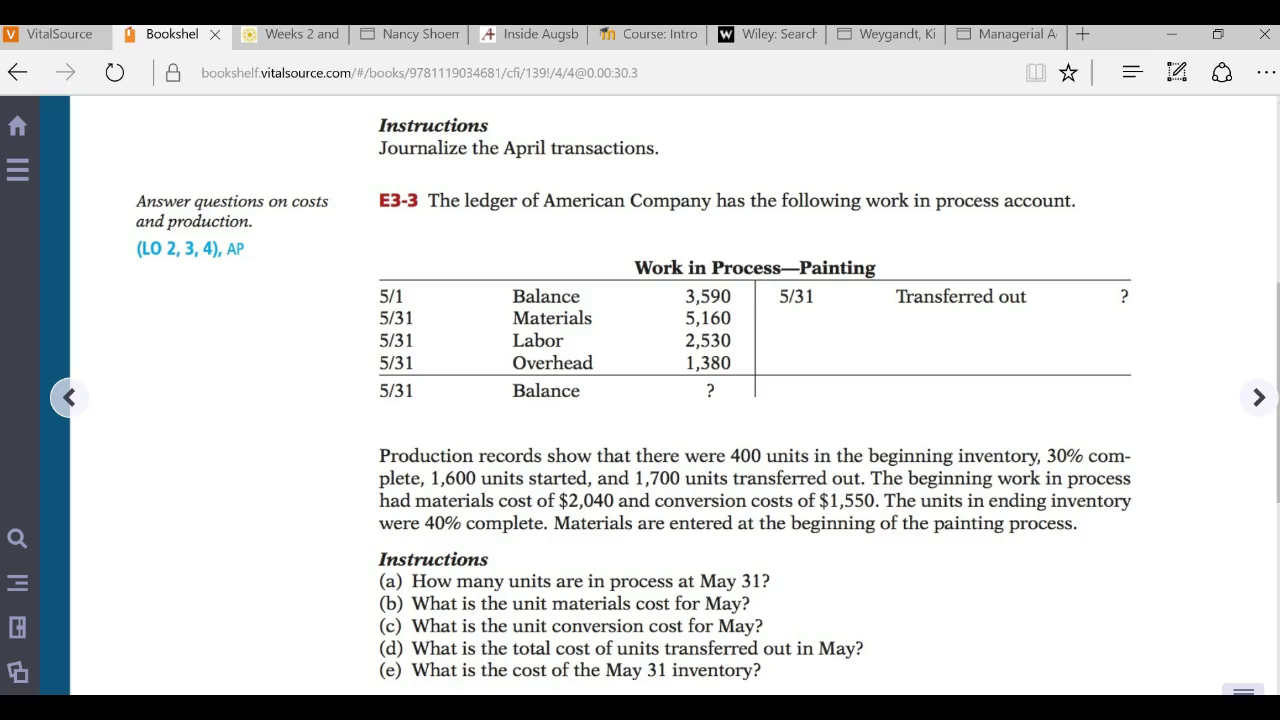
key("alt+Tab")
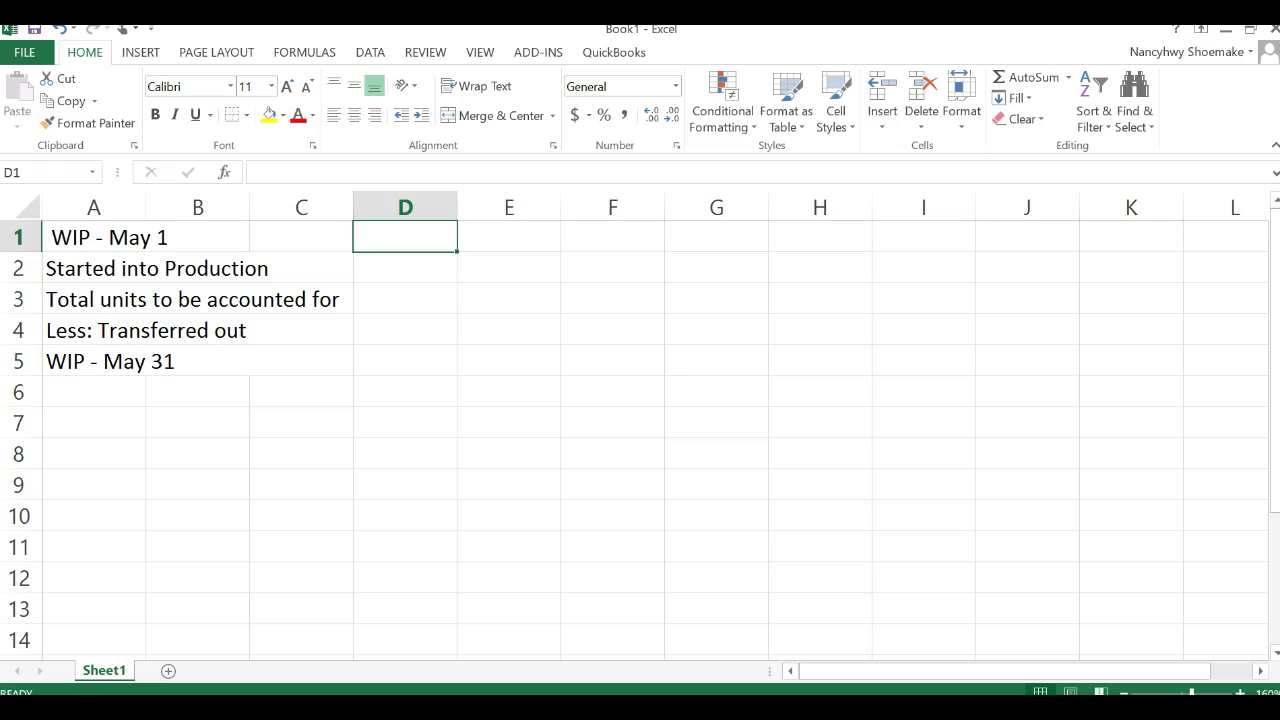
left_click(710, 380)
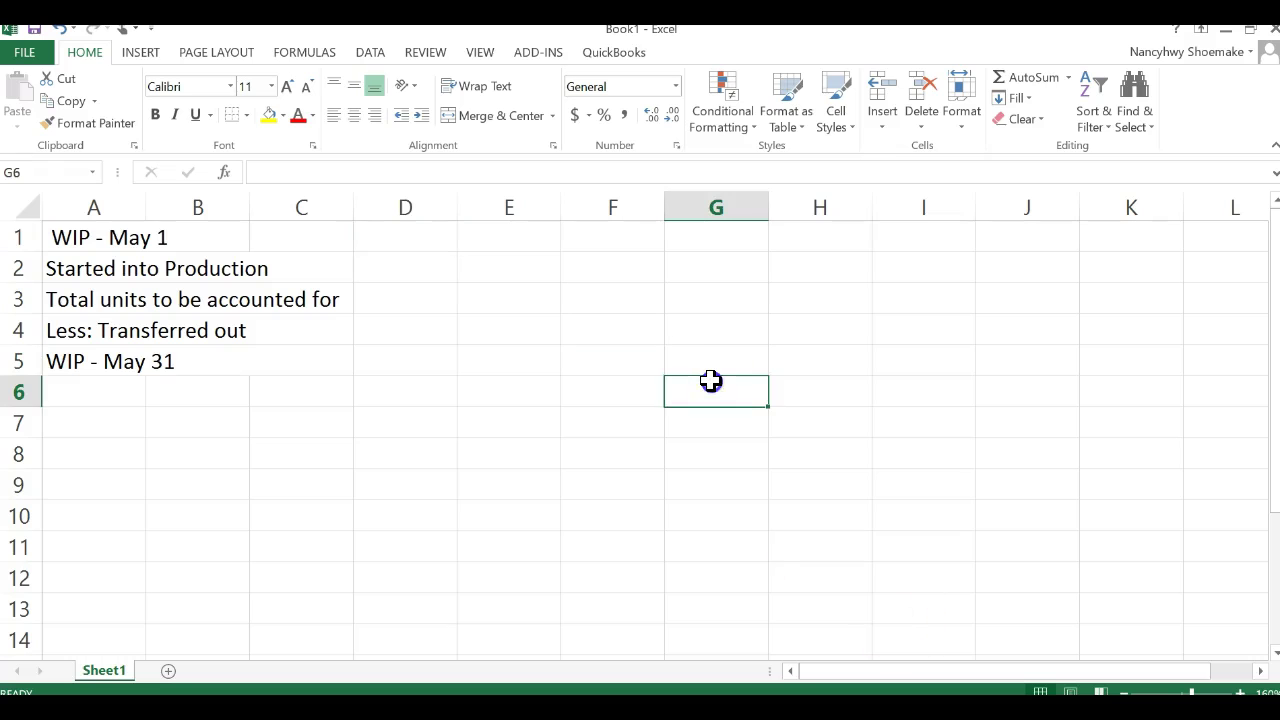
left_click(405, 240)
type("400")
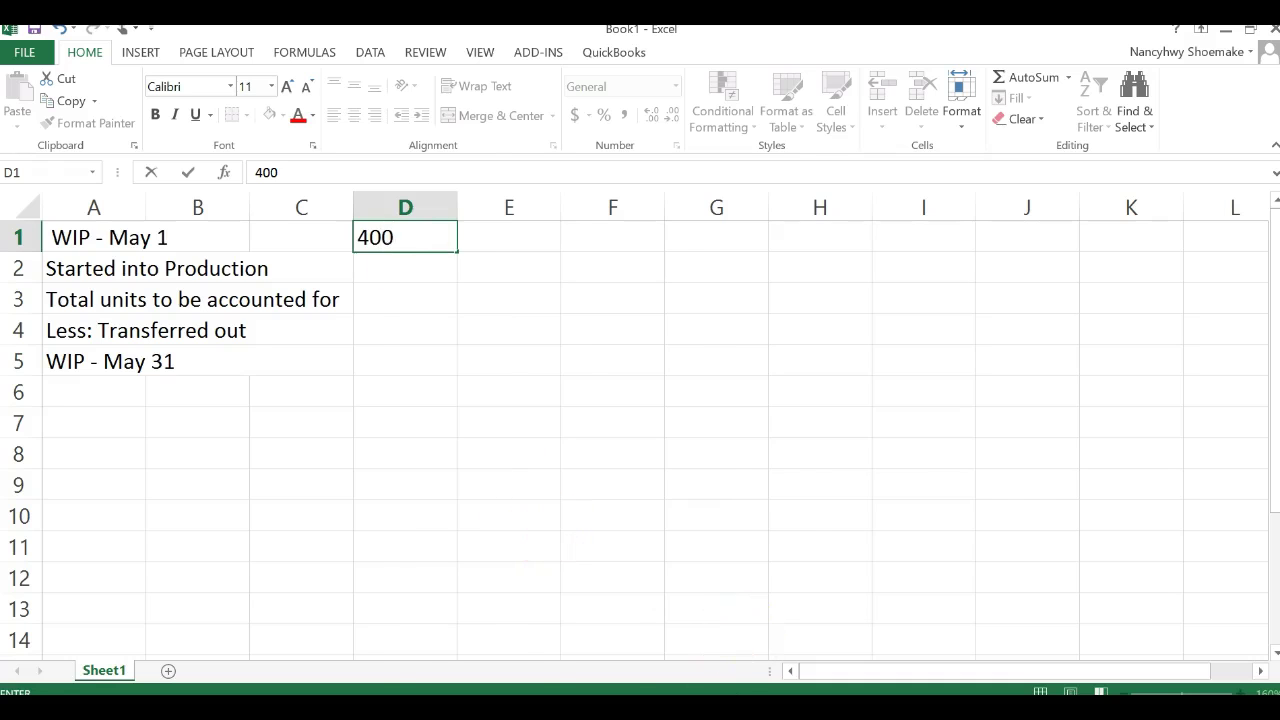
key("alt+Tab")
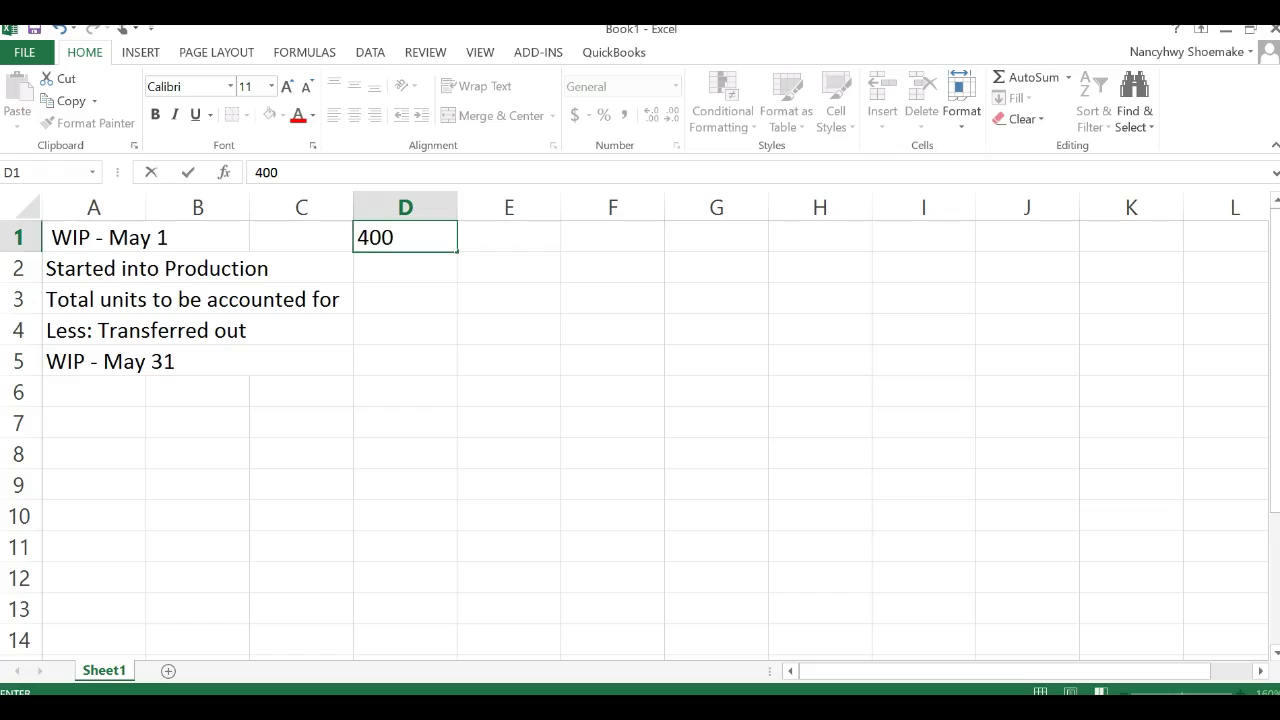
key("Return")
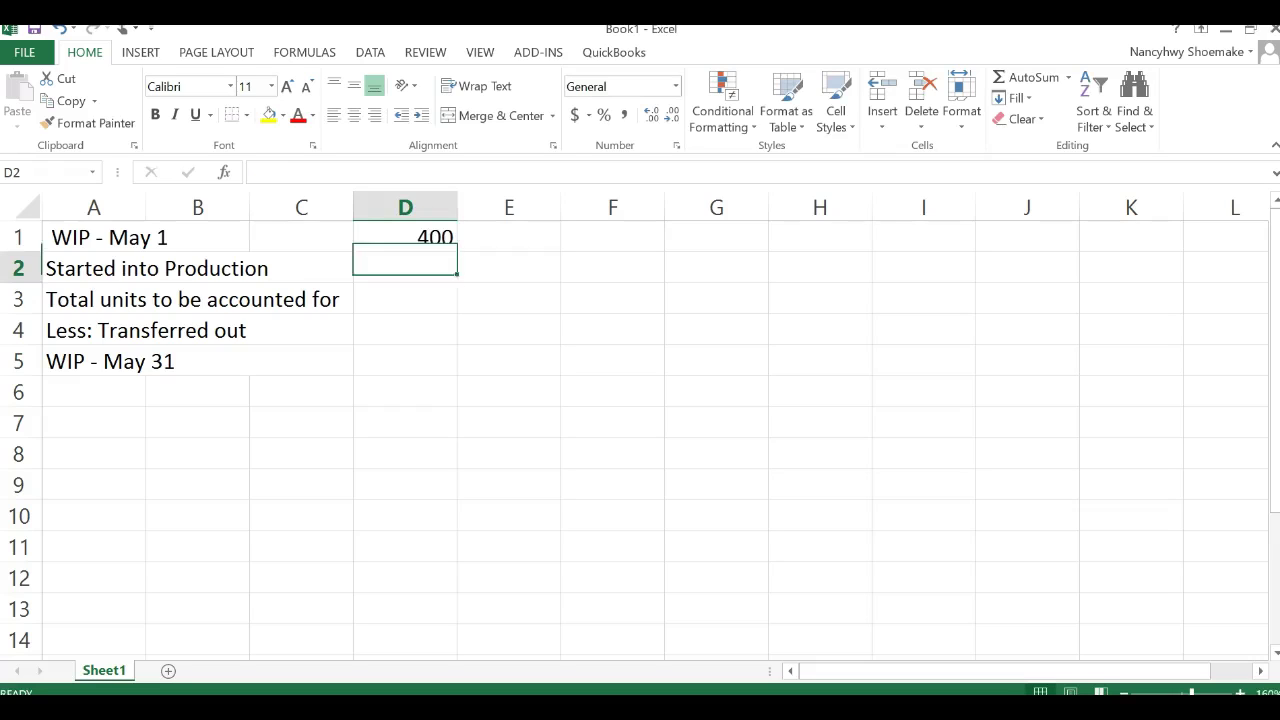
Enter 1600 in D2 for the units started into production and add a bottom border to that cell.
type("1600")
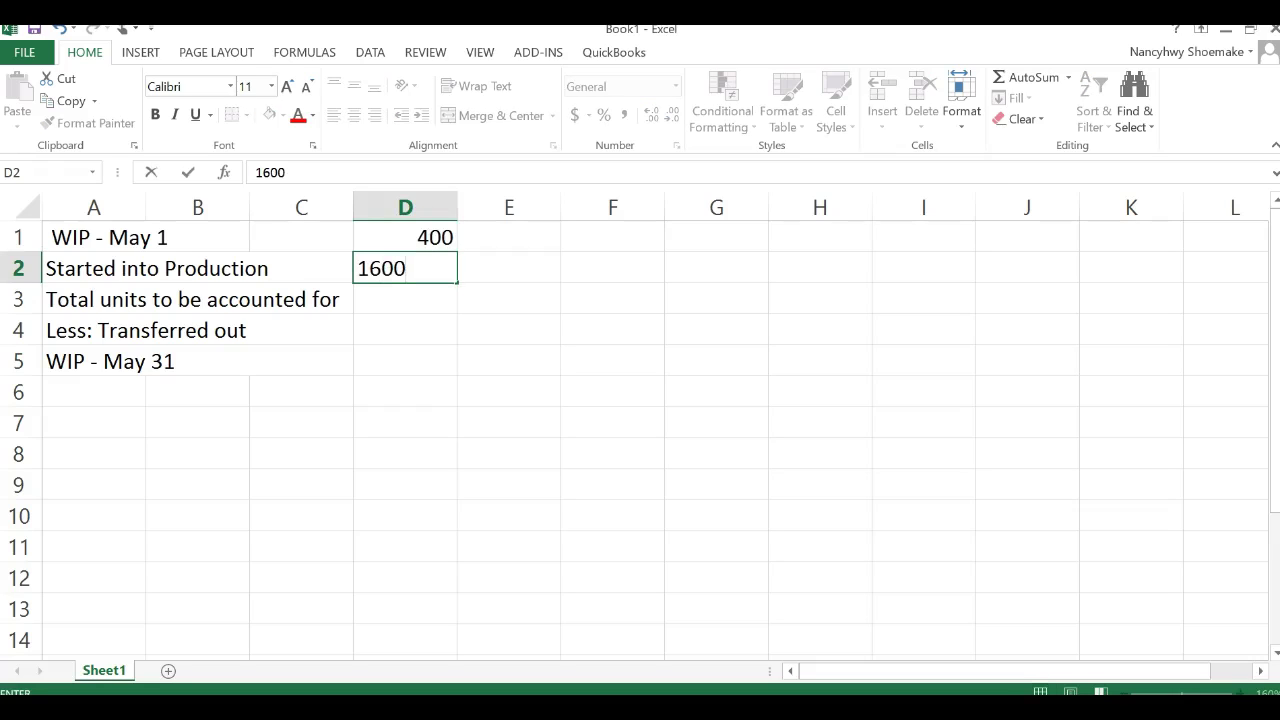
left_click(421, 309)
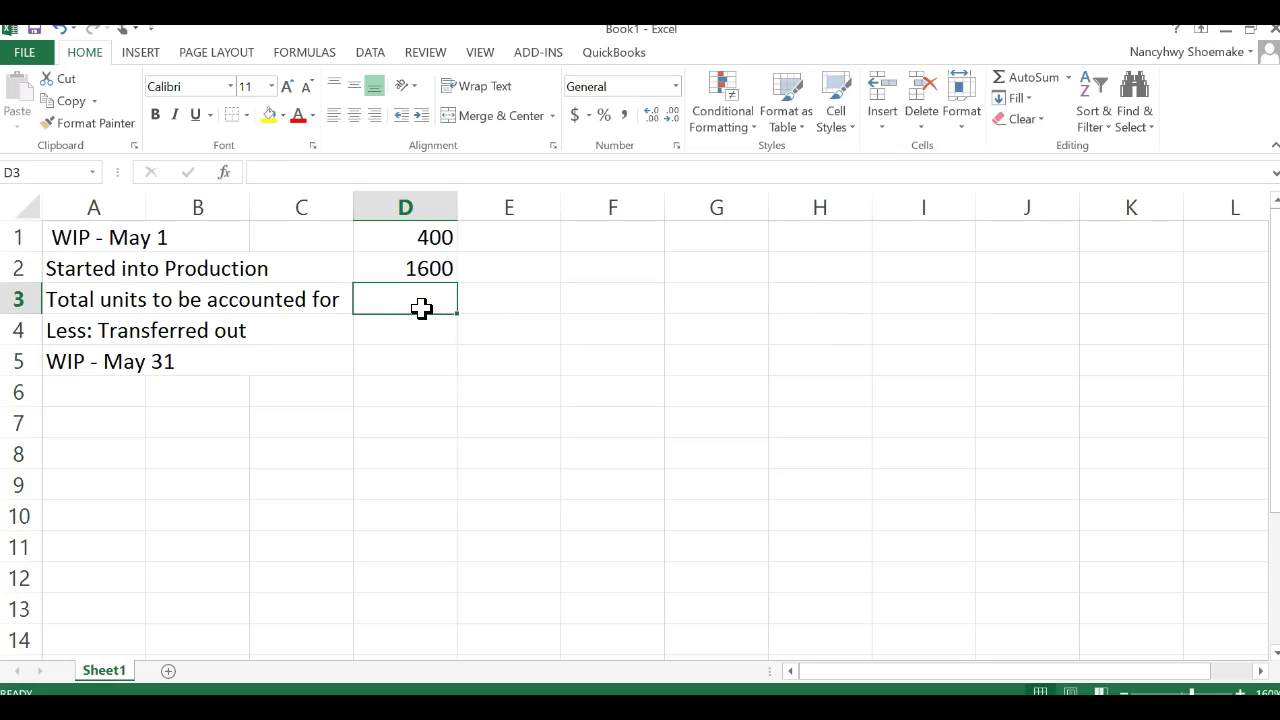
left_click(388, 262)
left_click(237, 114)
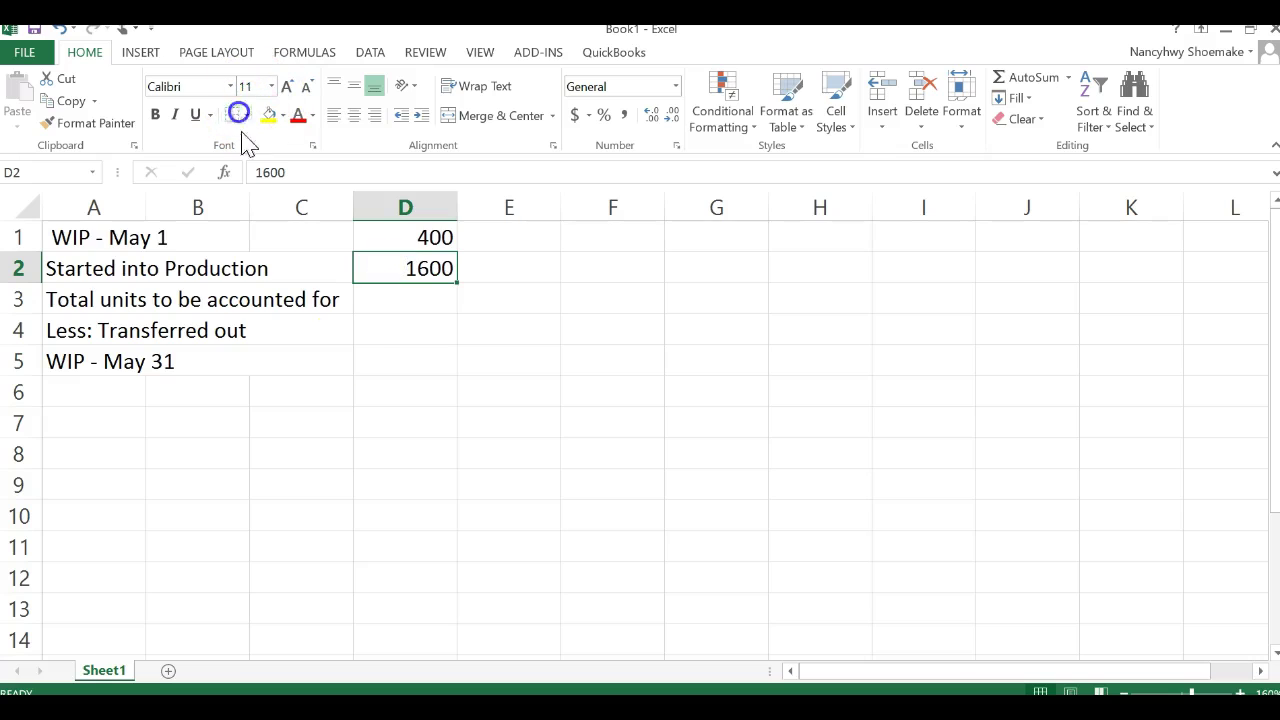
Enter 2000 in D3 as the total units to be accounted for.
left_click(407, 308)
type("2000")
key("Return")
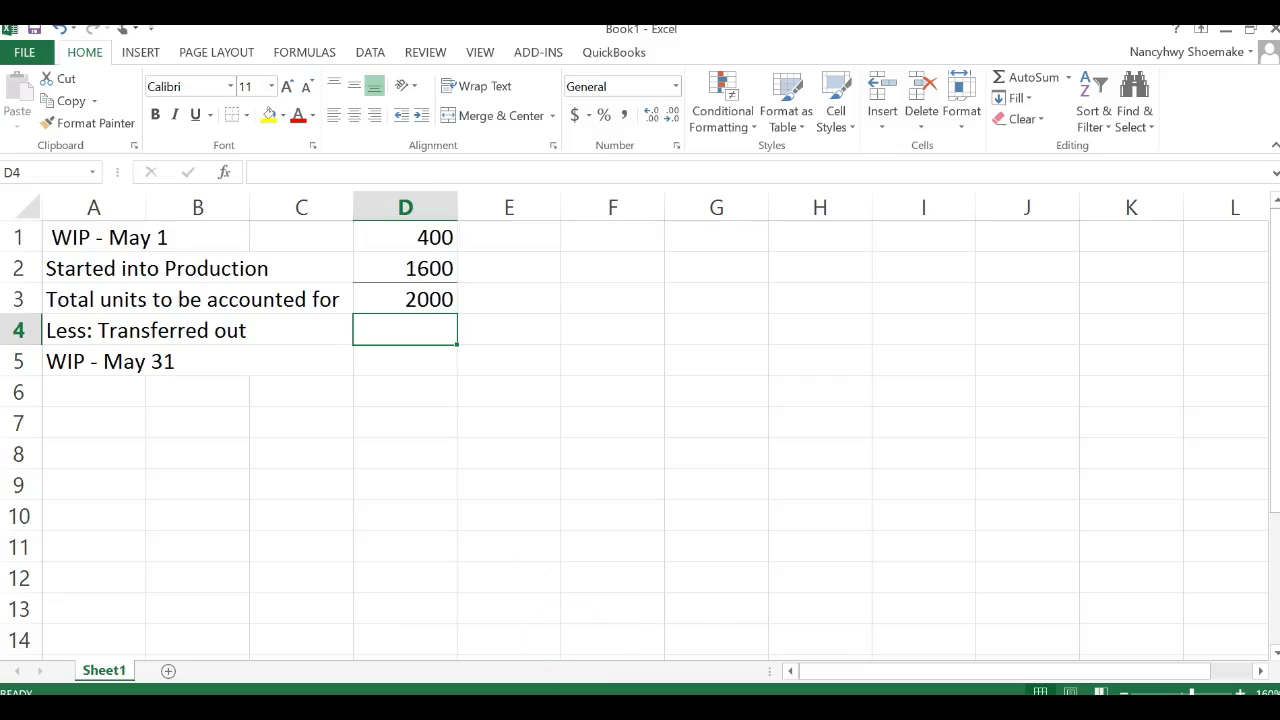
Look up the units transferred out in exercise E3-3 in the browser, and enter 1700 with an underline in D4 of the Excel worksheet.
key("alt+Tab")
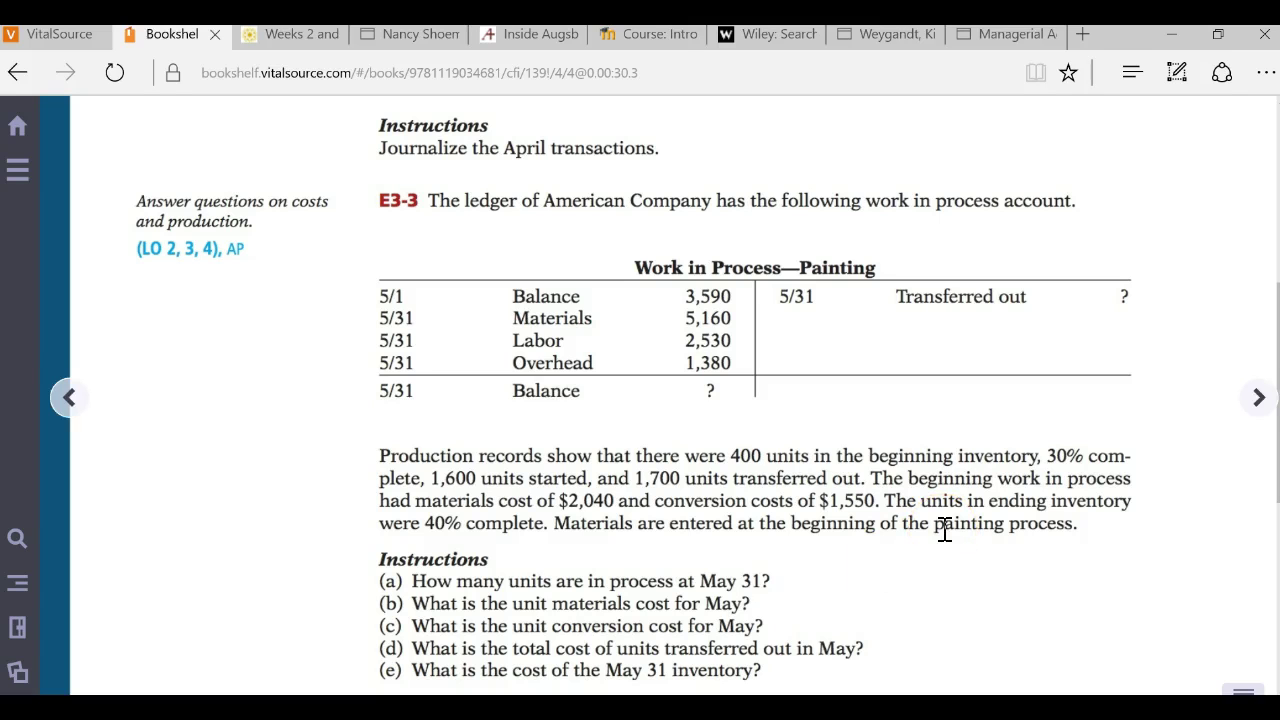
left_click(703, 440)
key("alt+Tab")
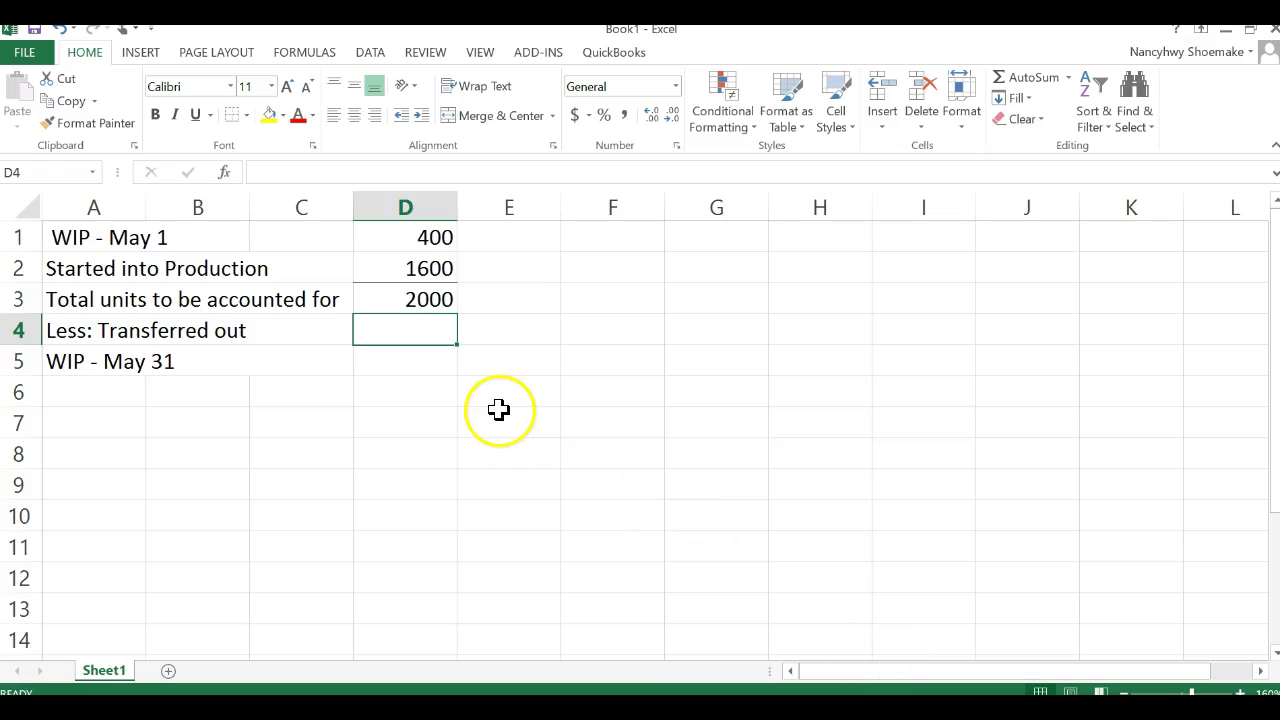
type("1700")
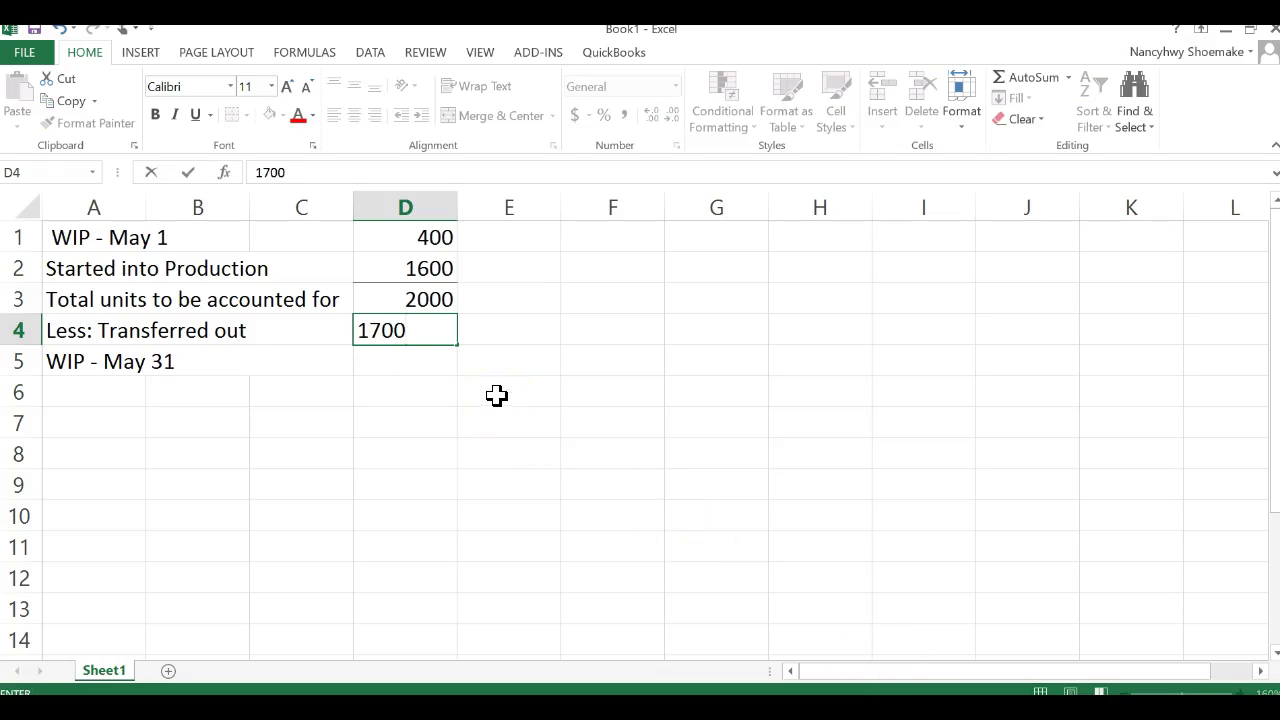
left_click(400, 360)
left_click(398, 326)
left_click(195, 114)
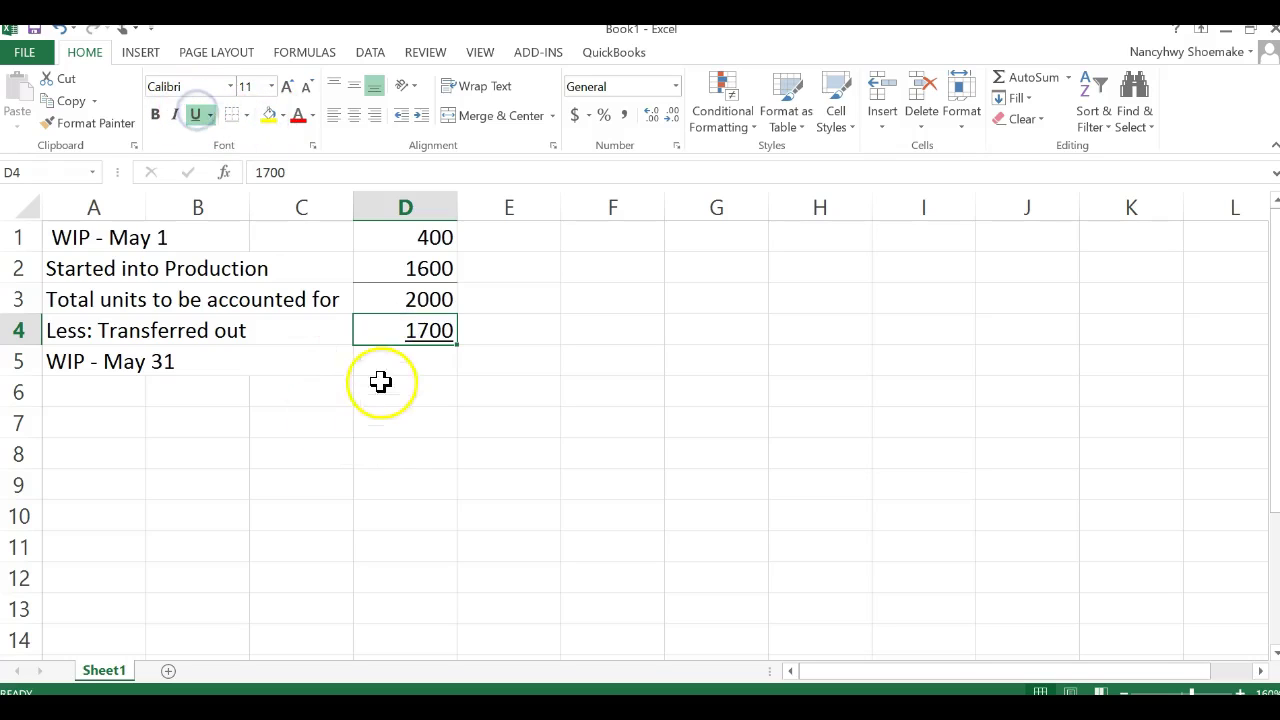
Enter 300 in D5 as the May 31 work in process units.
left_click(403, 362)
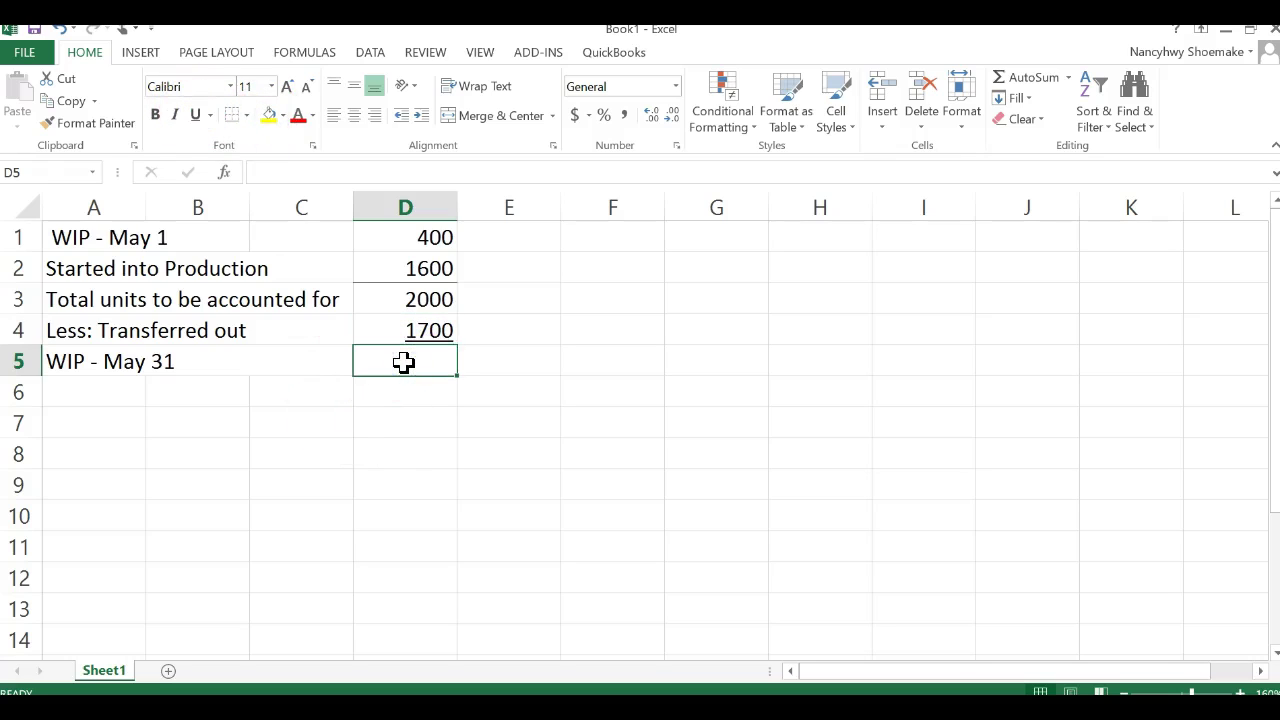
type("300")
key("Return")
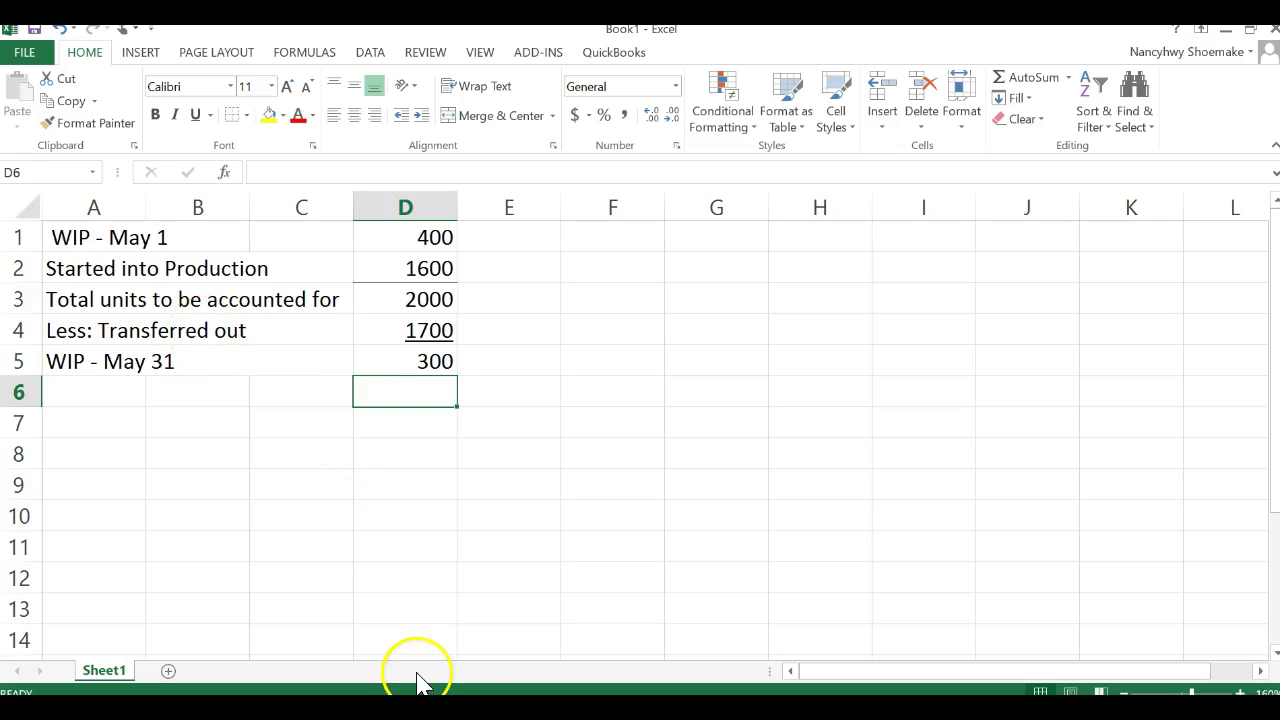
Review the E3-3 questions in the browser, and add a merged and centered "Equivalent Units" heading across F7:I7 in the Excel worksheet.
key("alt+Tab")
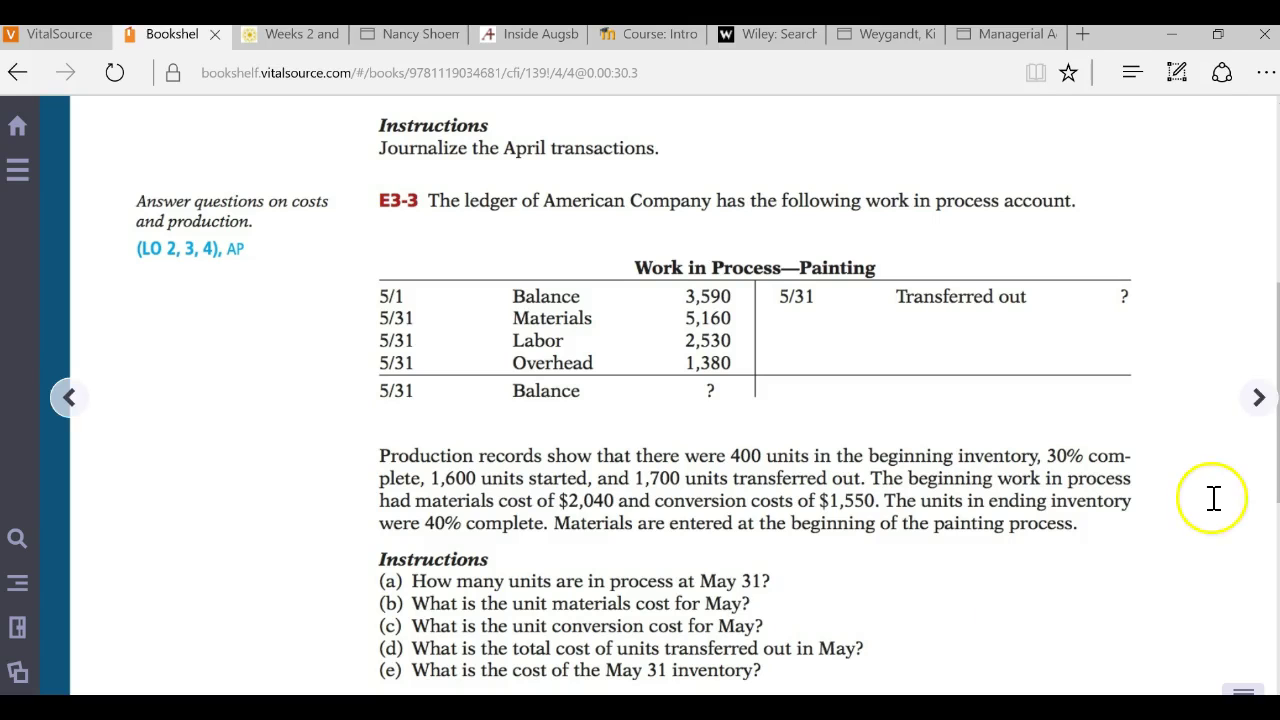
scroll(707, 392, "down", 1)
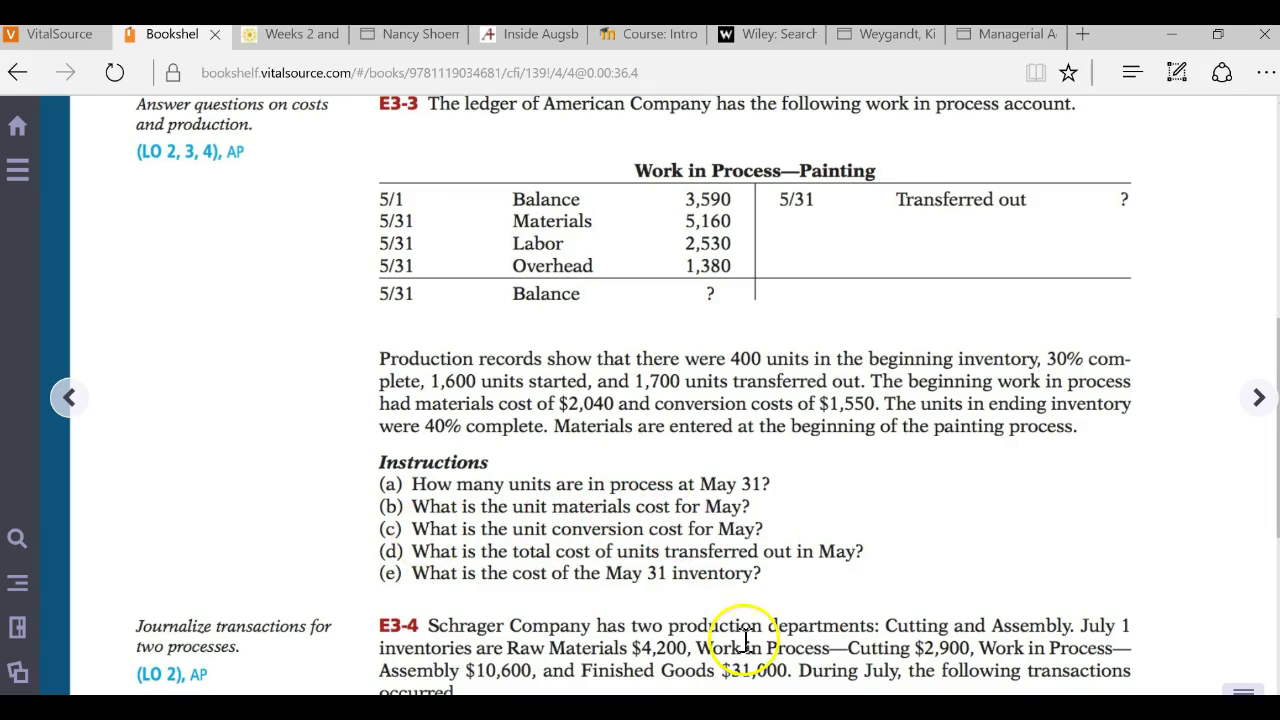
left_click(980, 625)
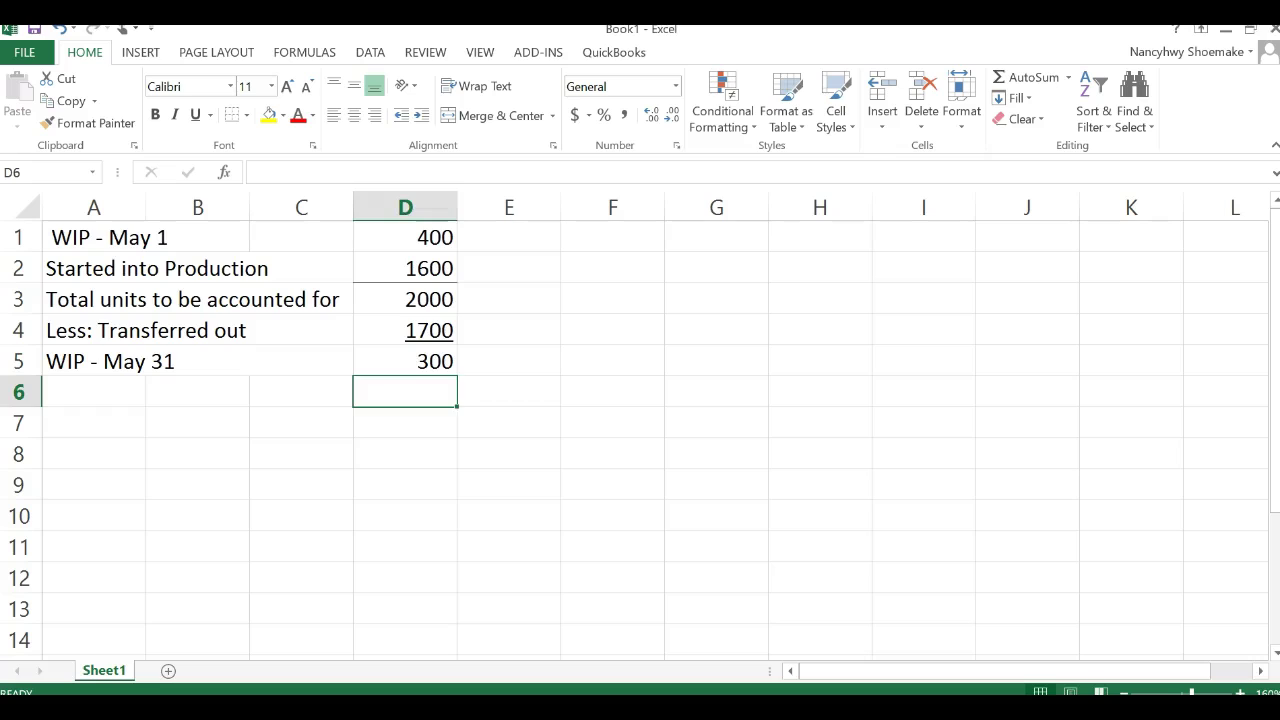
left_click(112, 441)
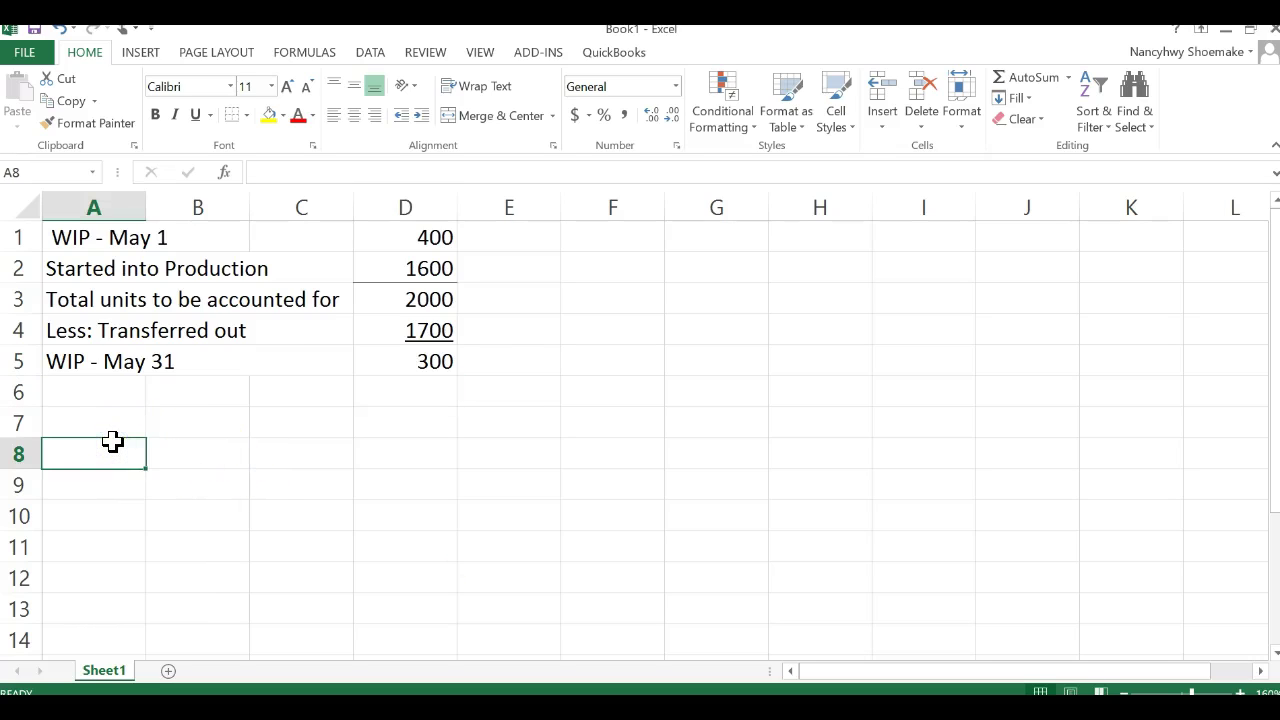
left_click_drag(623, 426, 900, 422)
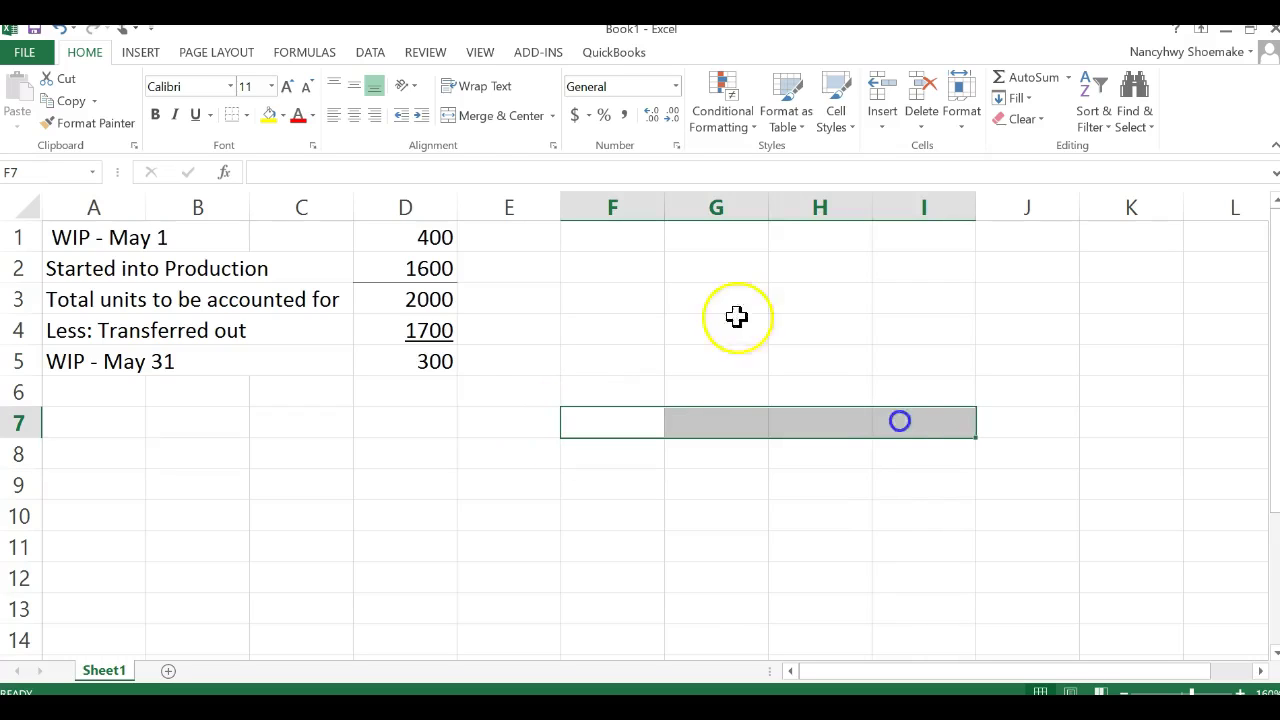
left_click(468, 118)
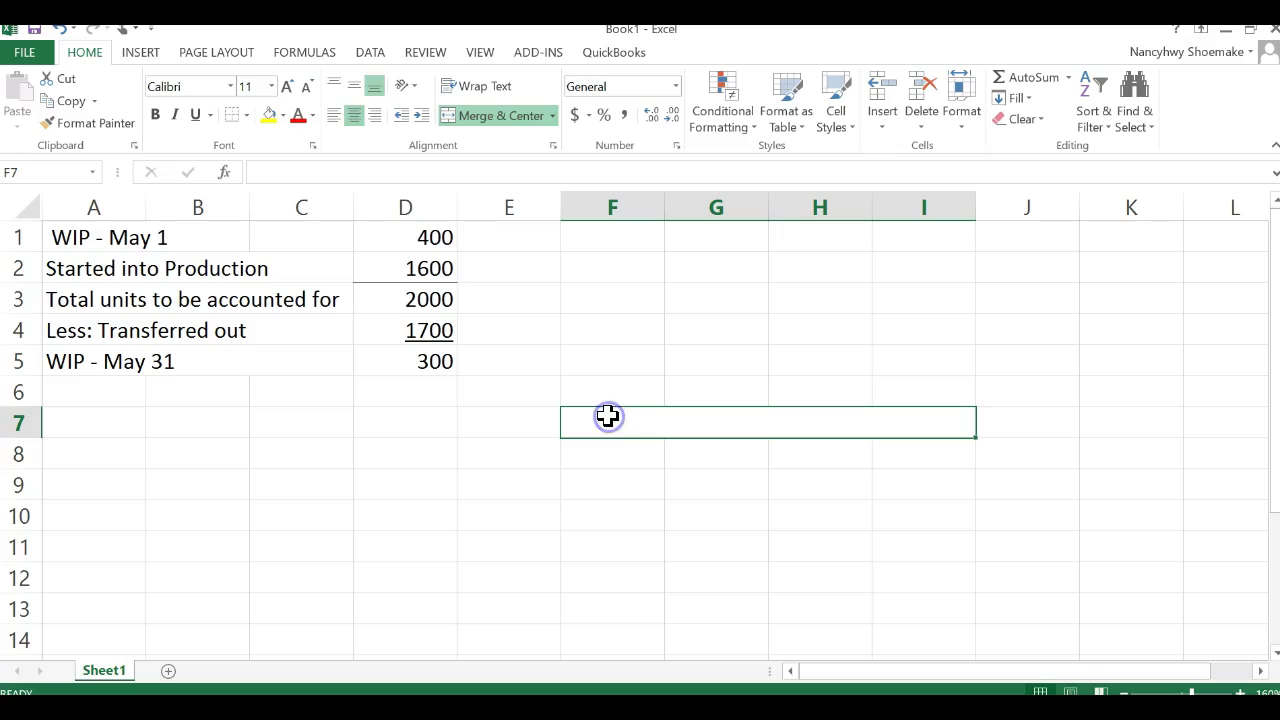
type("Equivalent Units")
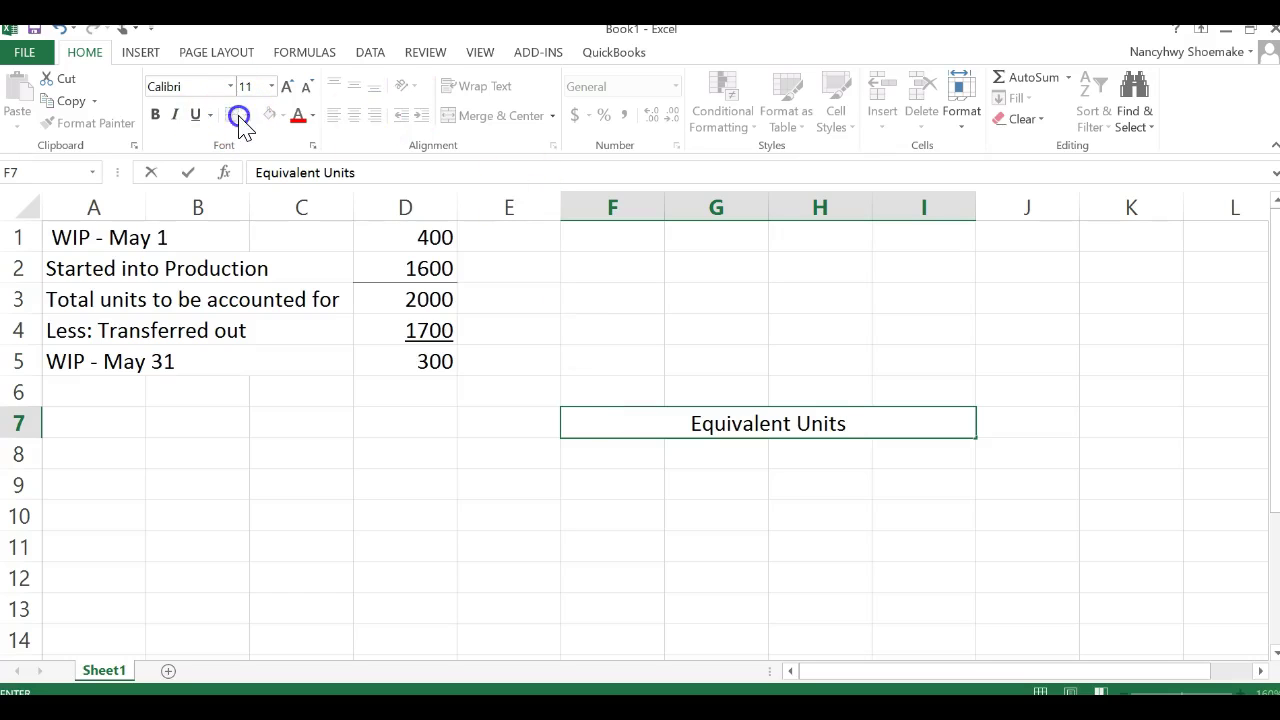
Merge and center F8:G8 and H8:I8 as two separate column heading cells.
left_click_drag(611, 463, 686, 467)
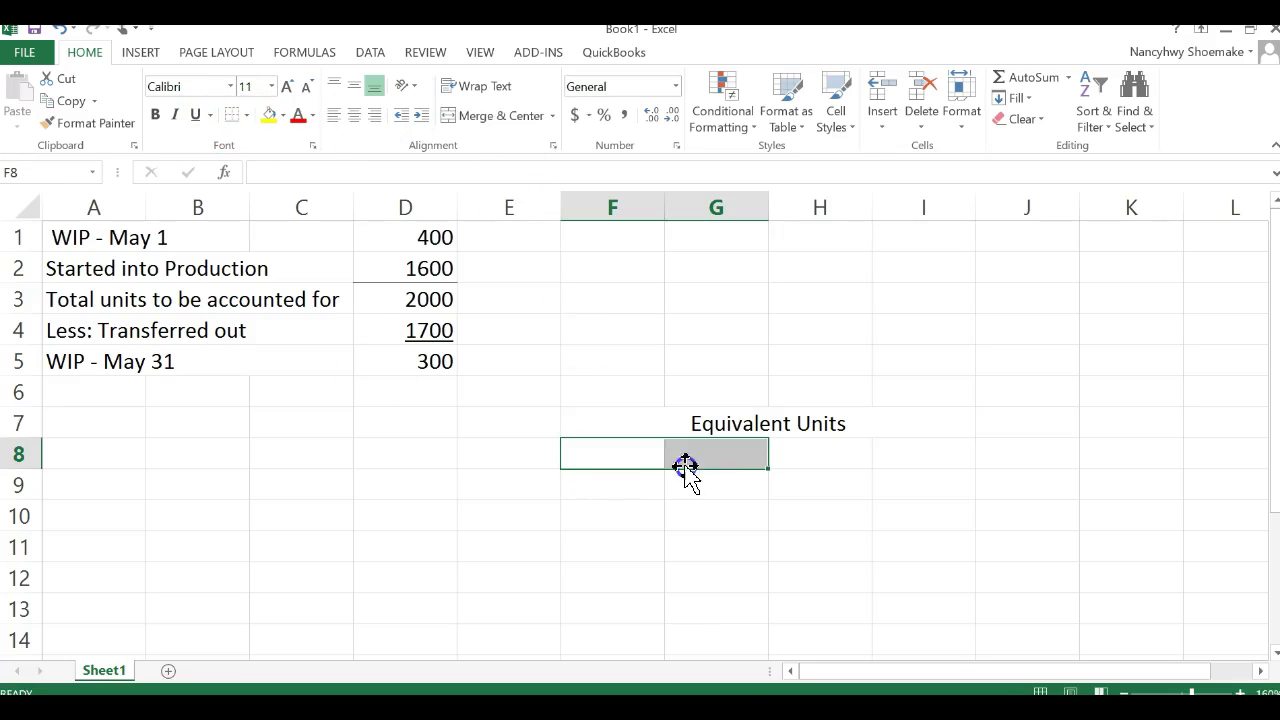
left_click(537, 117)
left_click_drag(829, 449, 901, 453)
left_click(509, 118)
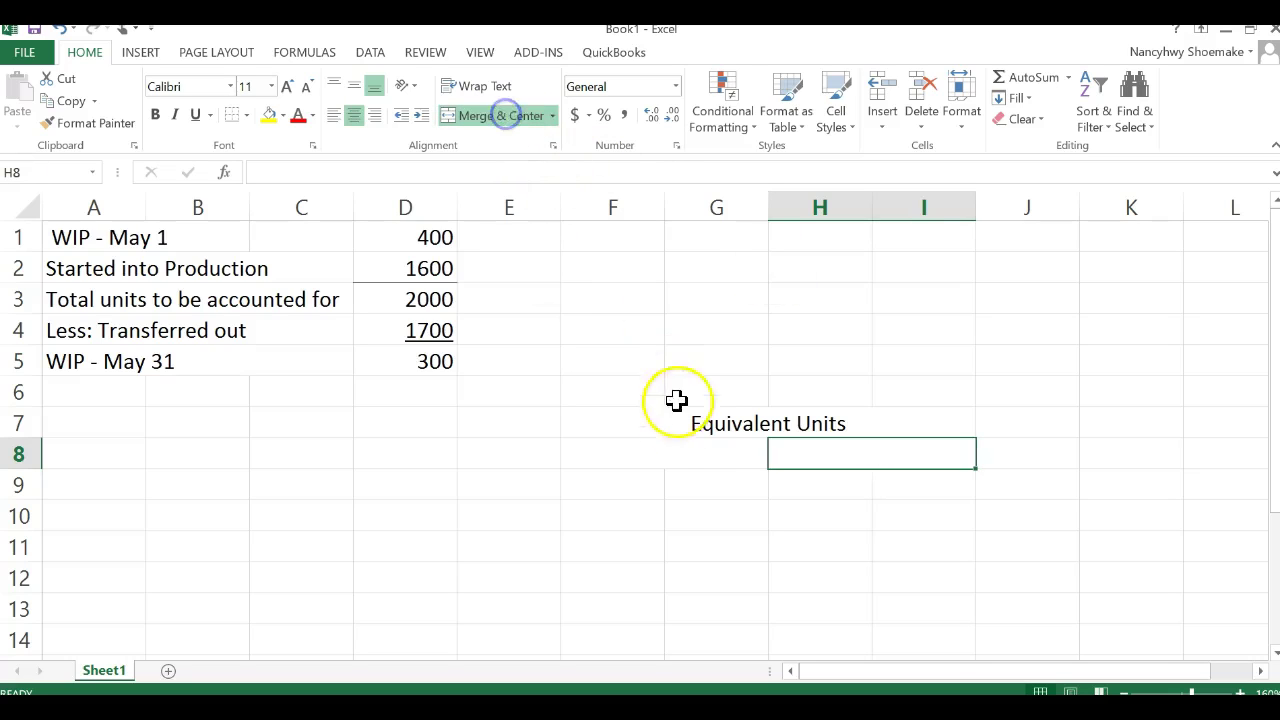
Enter the column headings "Materials" in F8 and "Conversion Costs" in H8.
left_click(629, 453)
type("Materials")
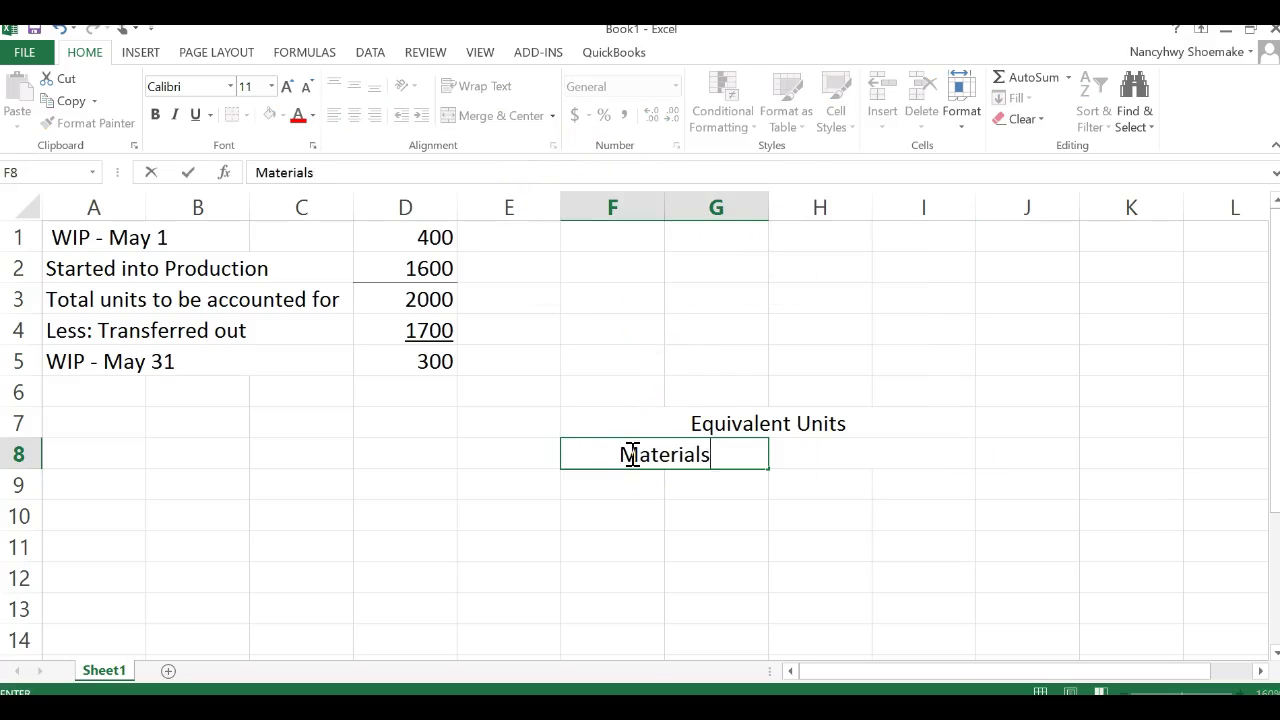
key("Tab")
type("Conv")
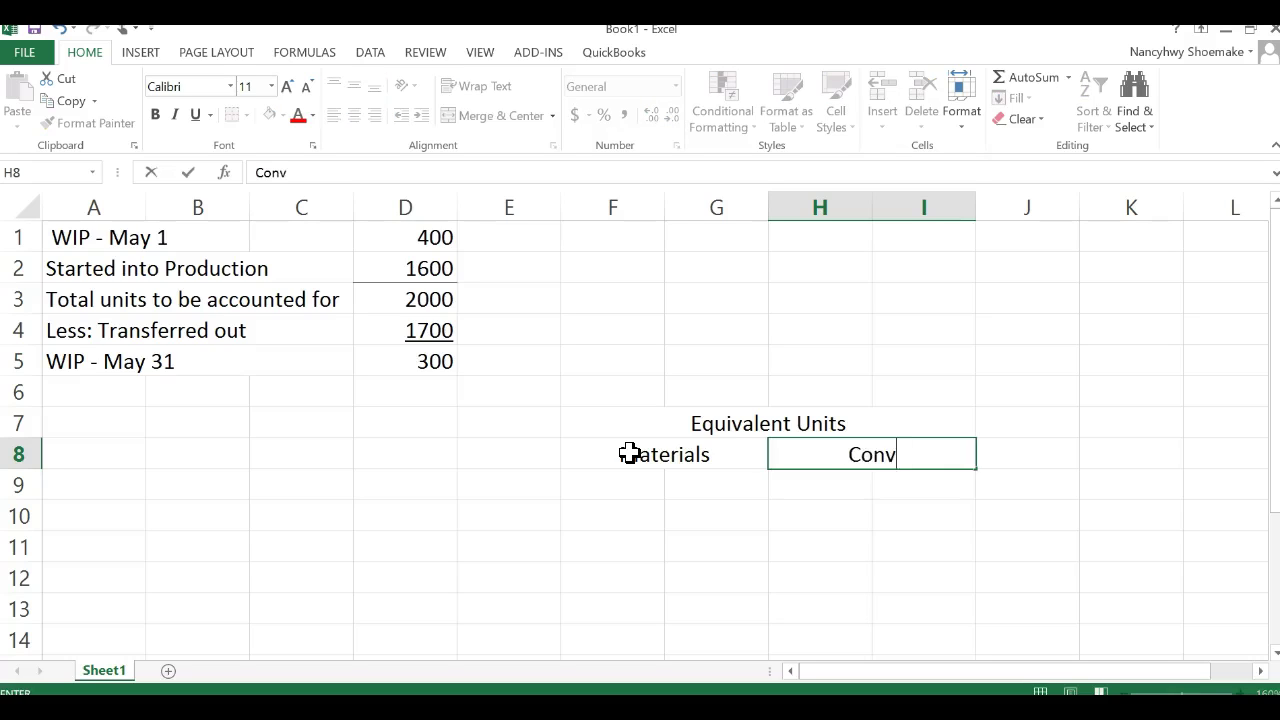
type("ersion Costs")
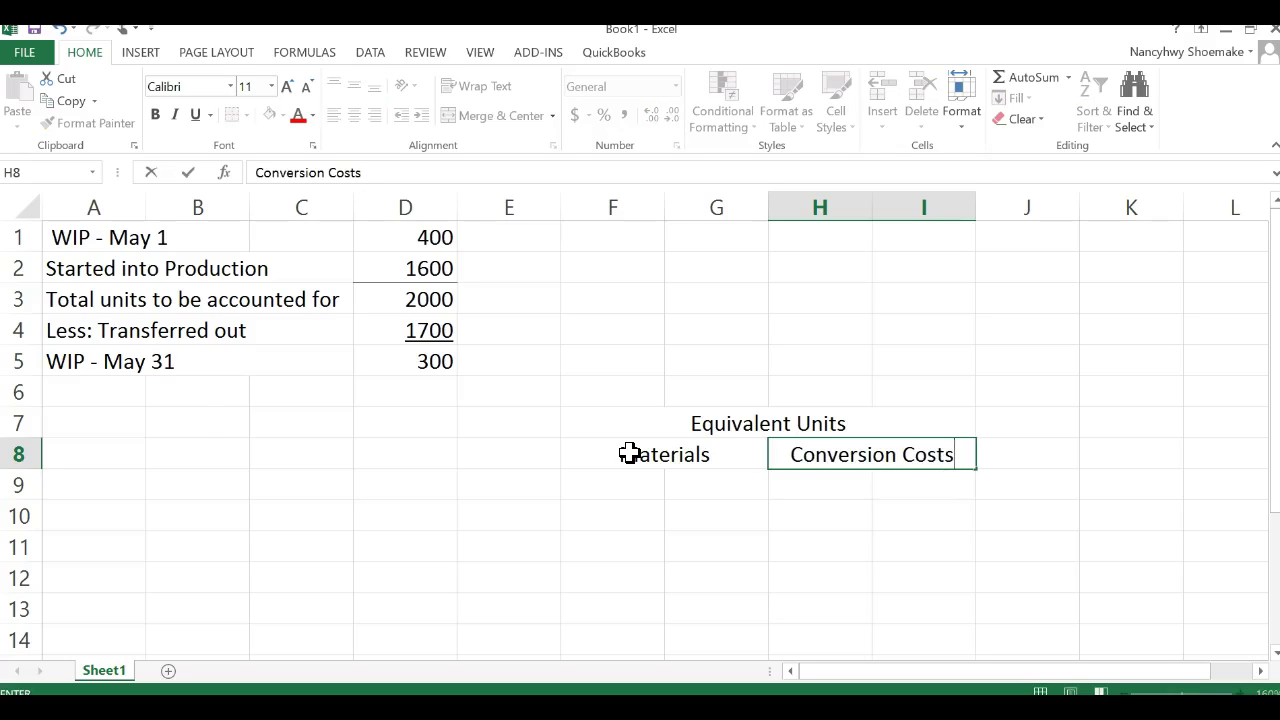
Enter the row labels "Units transferred out" in A9 and "Work in process, May 31" in A10.
left_click(100, 486)
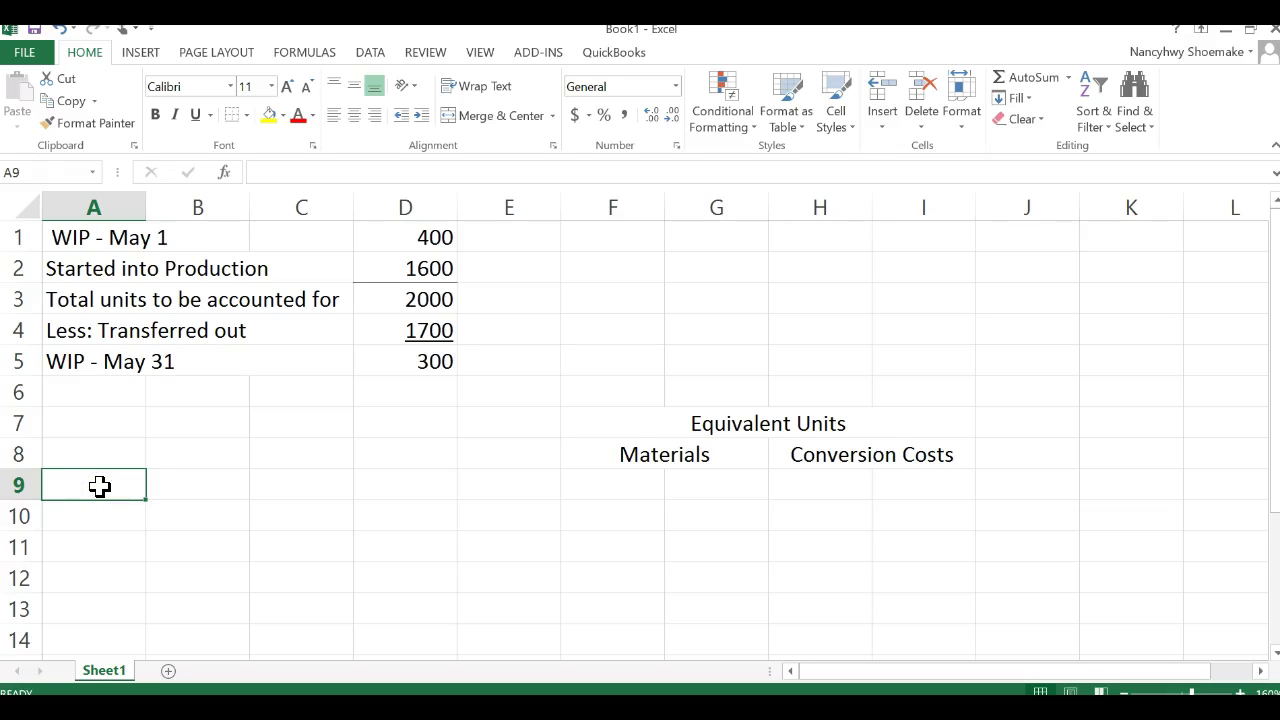
left_click(100, 486)
type("Units tran")
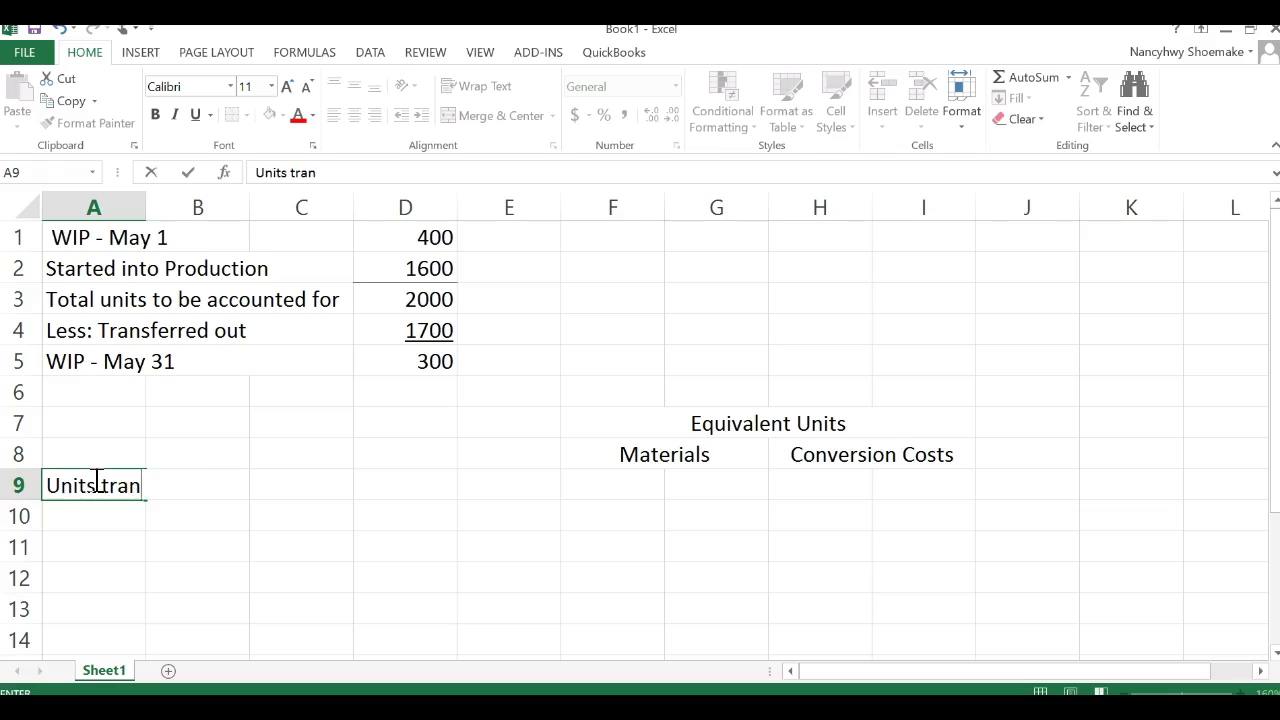
type("sferred out")
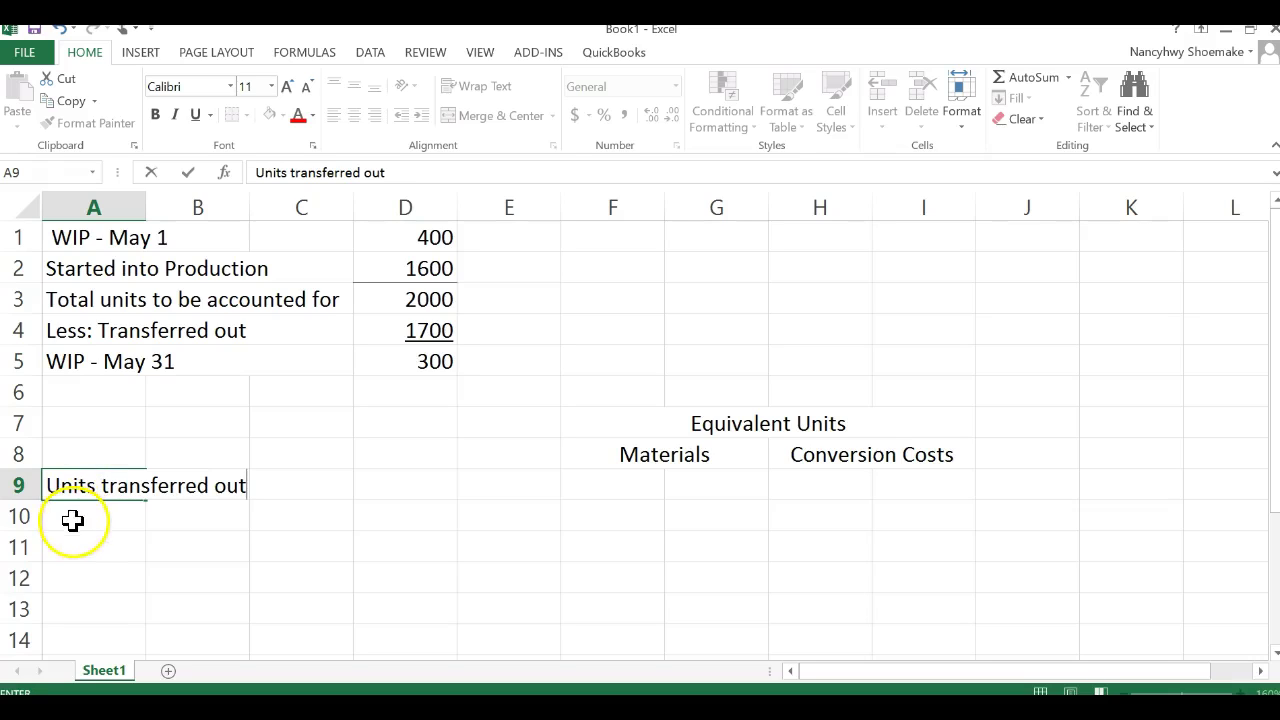
left_click(72, 519)
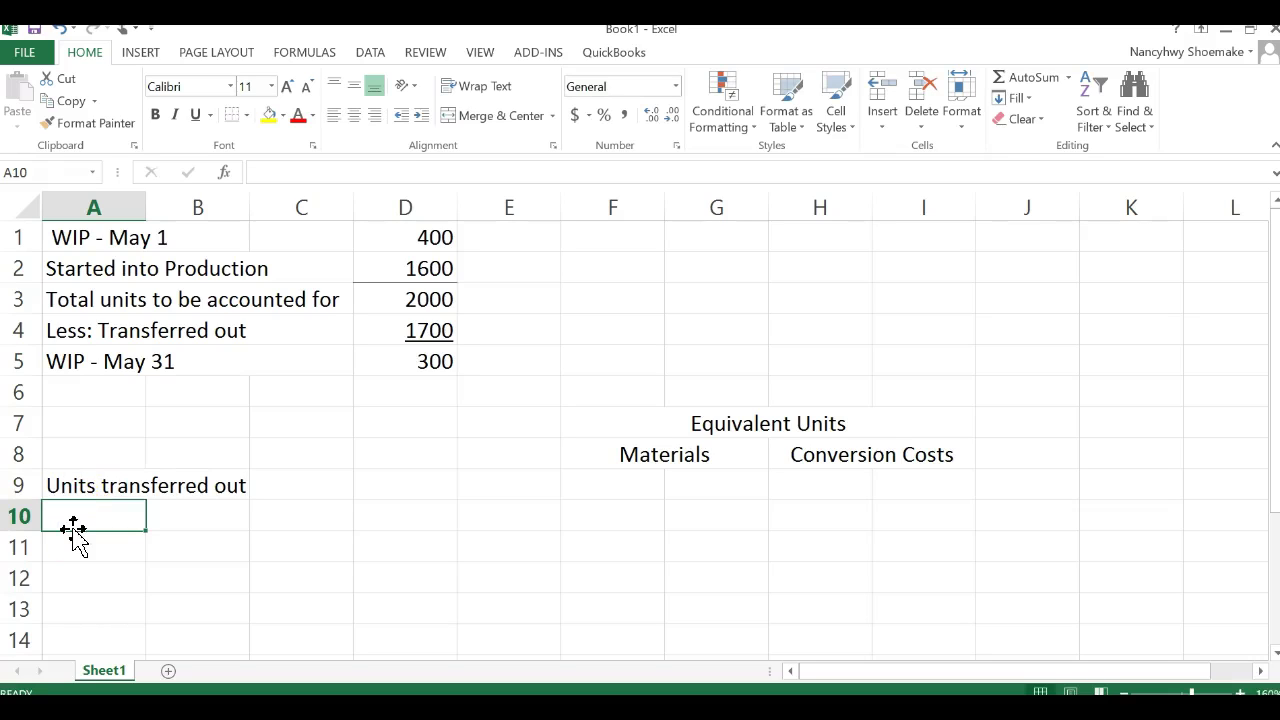
type("Wor")
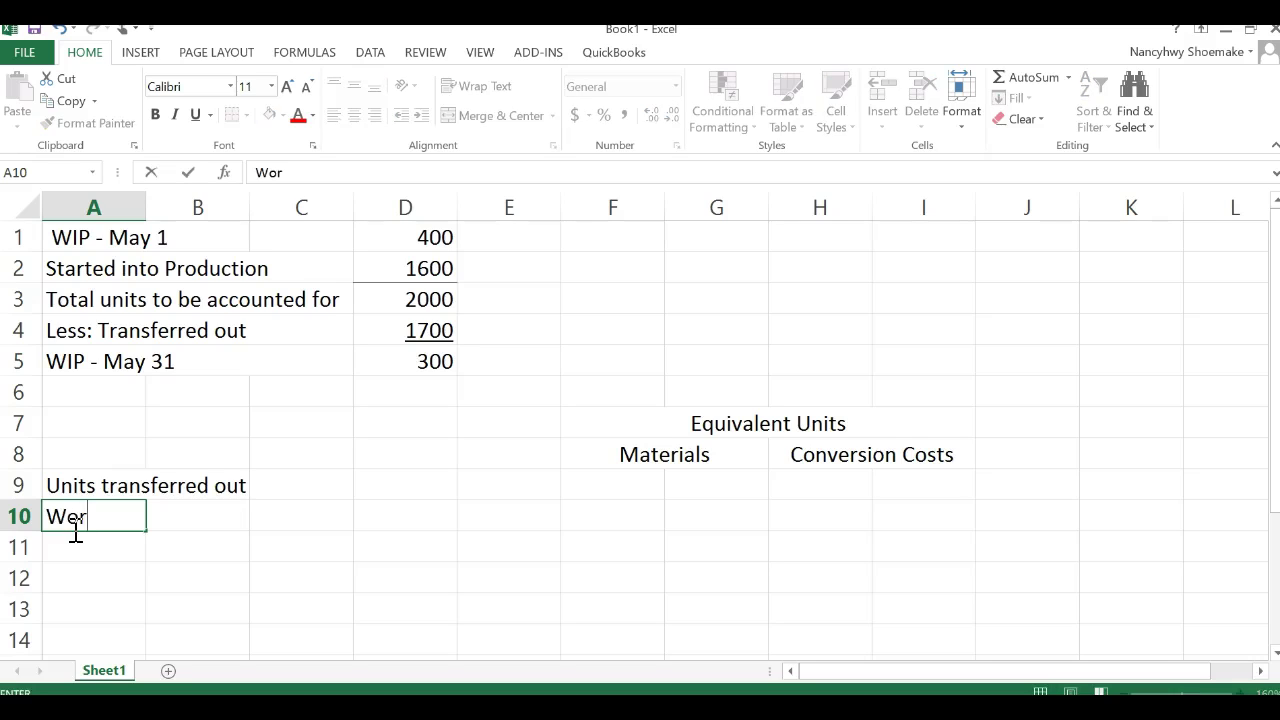
type("k in proce")
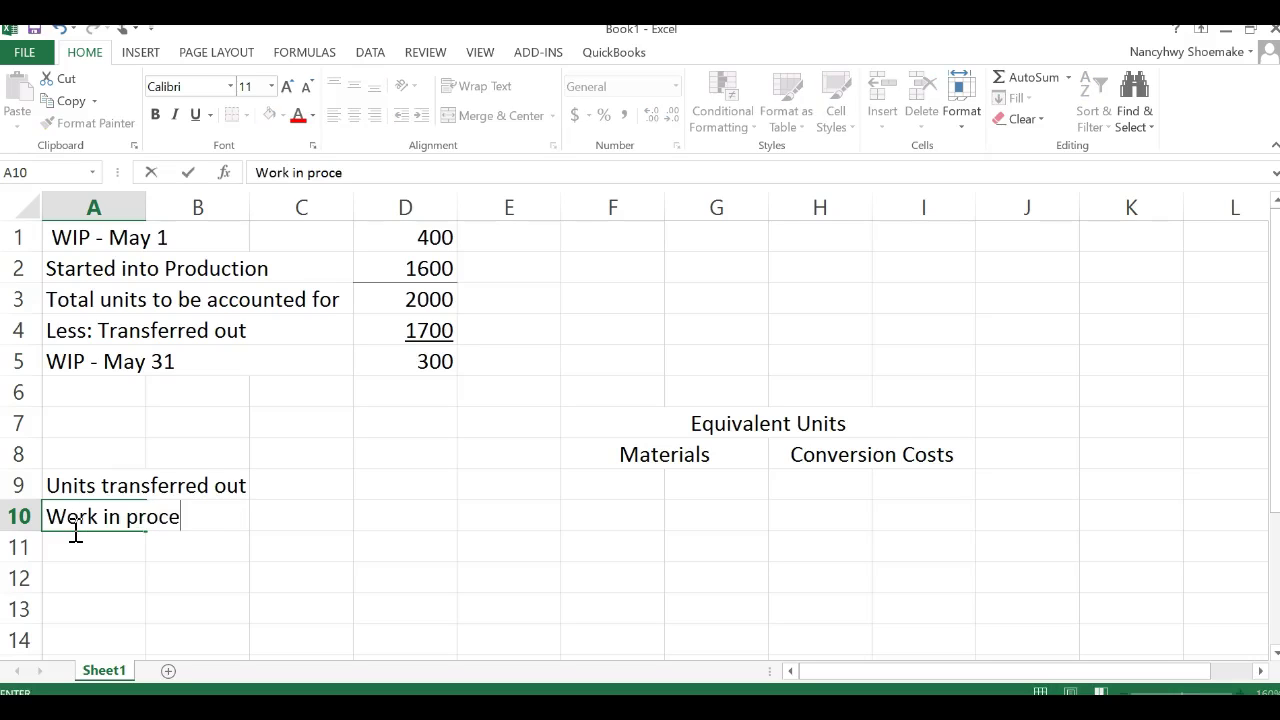
type("ss, May 31")
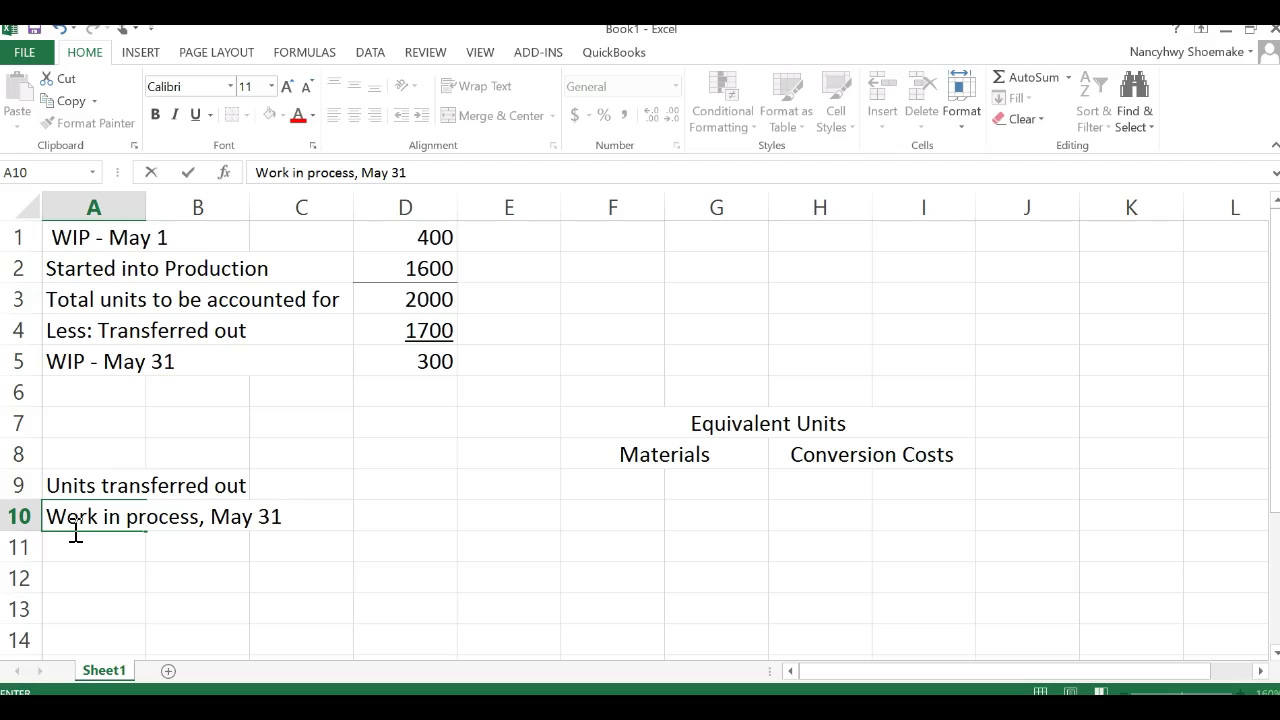
Enter 1700 as the units transferred out for materials in F9 and for conversion costs in H9.
left_click(621, 485)
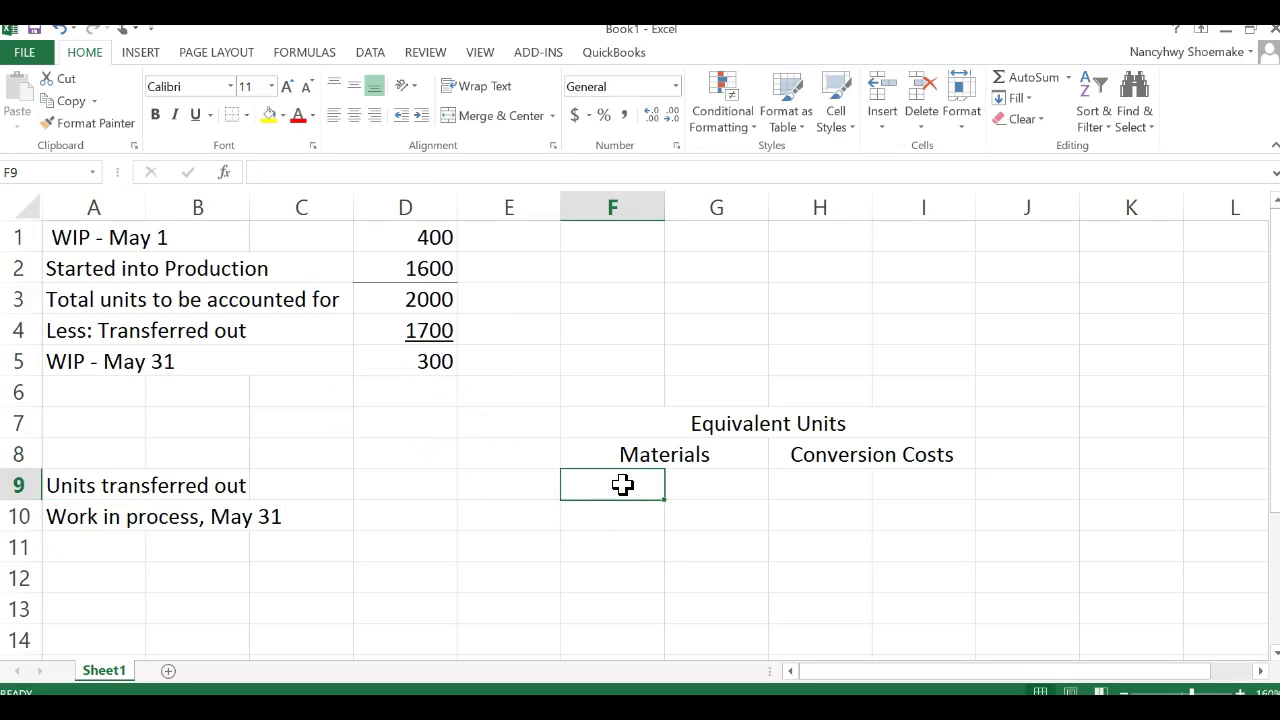
type("1700")
key("Tab")
key("Tab")
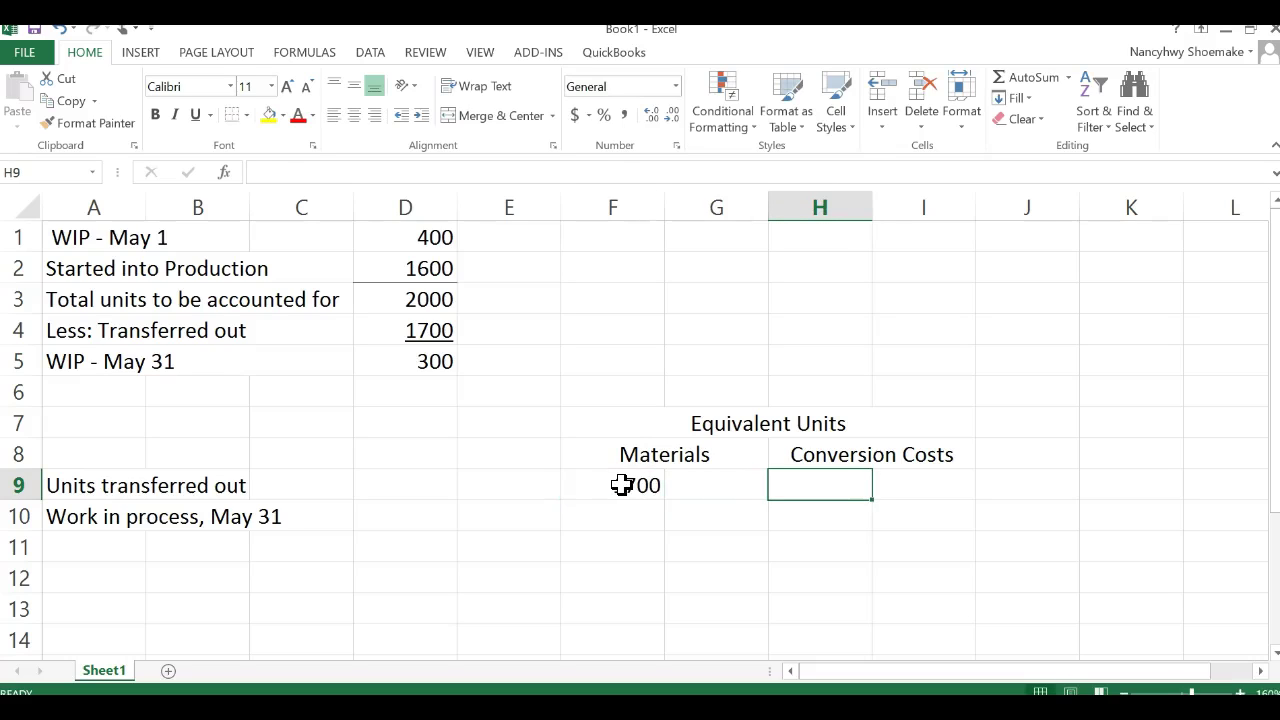
type("1700")
key("Return")
Check the E3-3 production details in the browser, and enter the calculation label "300 x 100%" in A11 of the Excel worksheet.
left_click(221, 521)
left_click(97, 550)
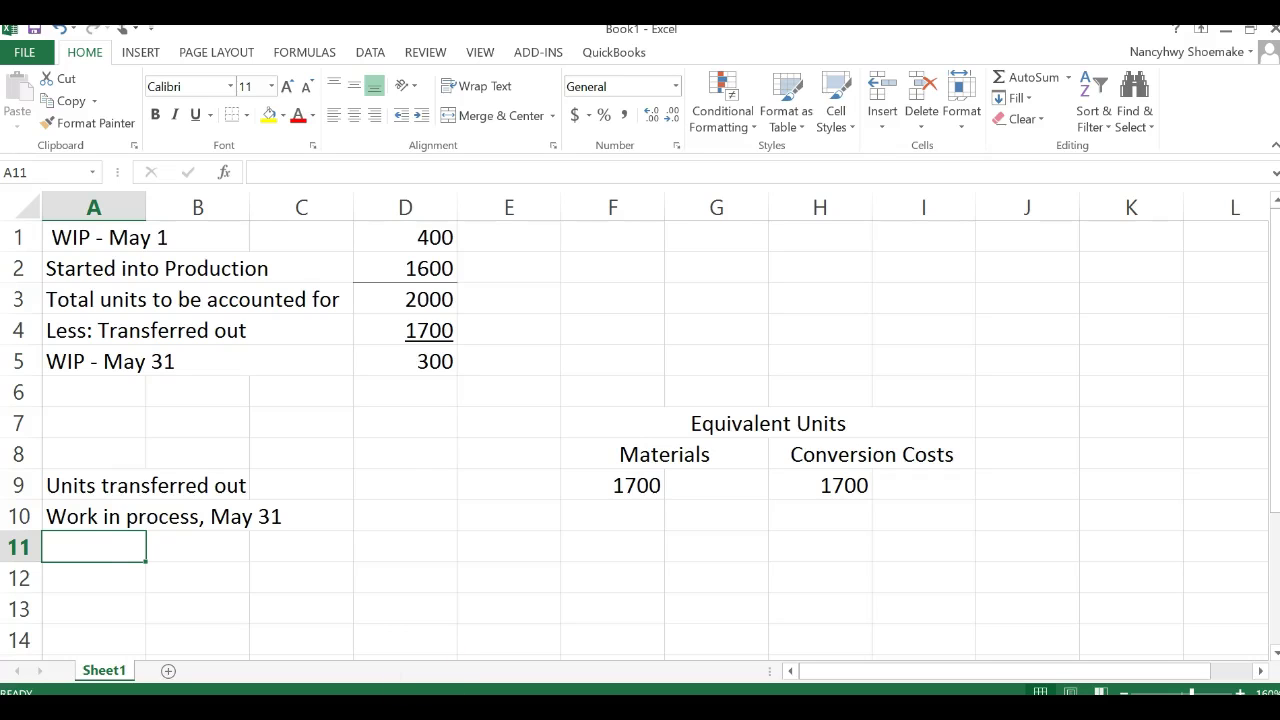
key("alt+Tab")
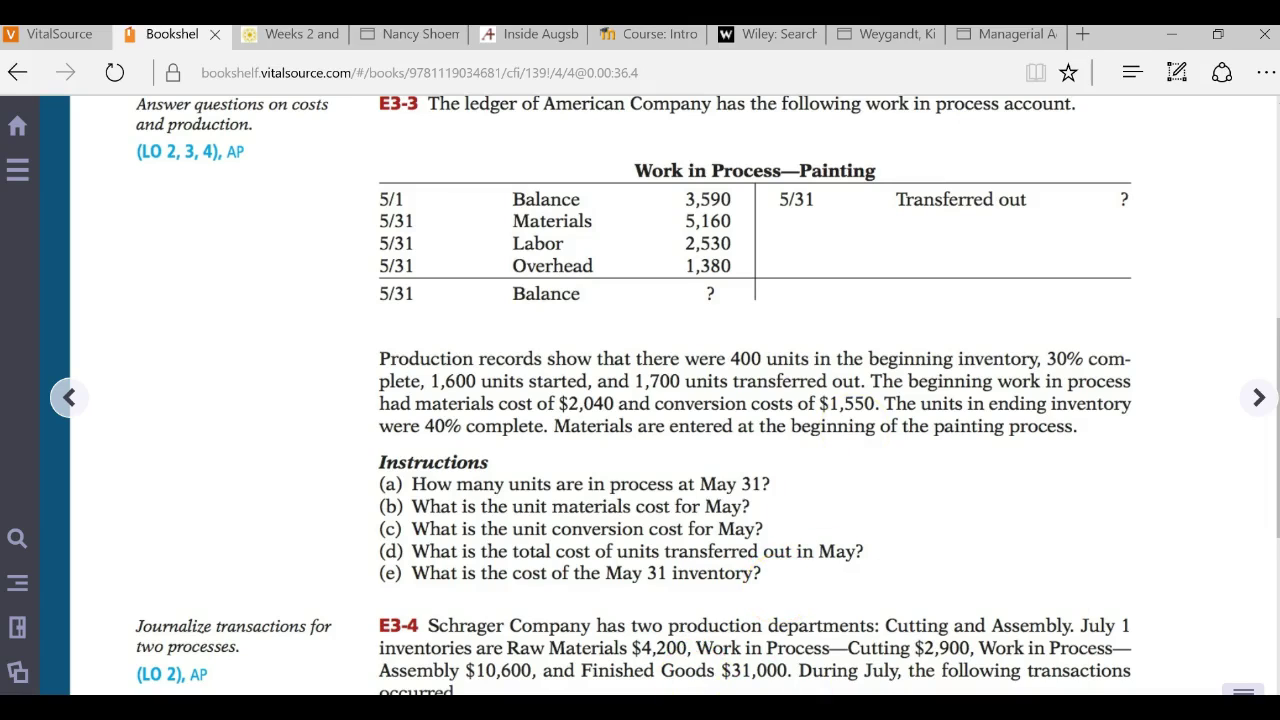
key("alt+Tab")
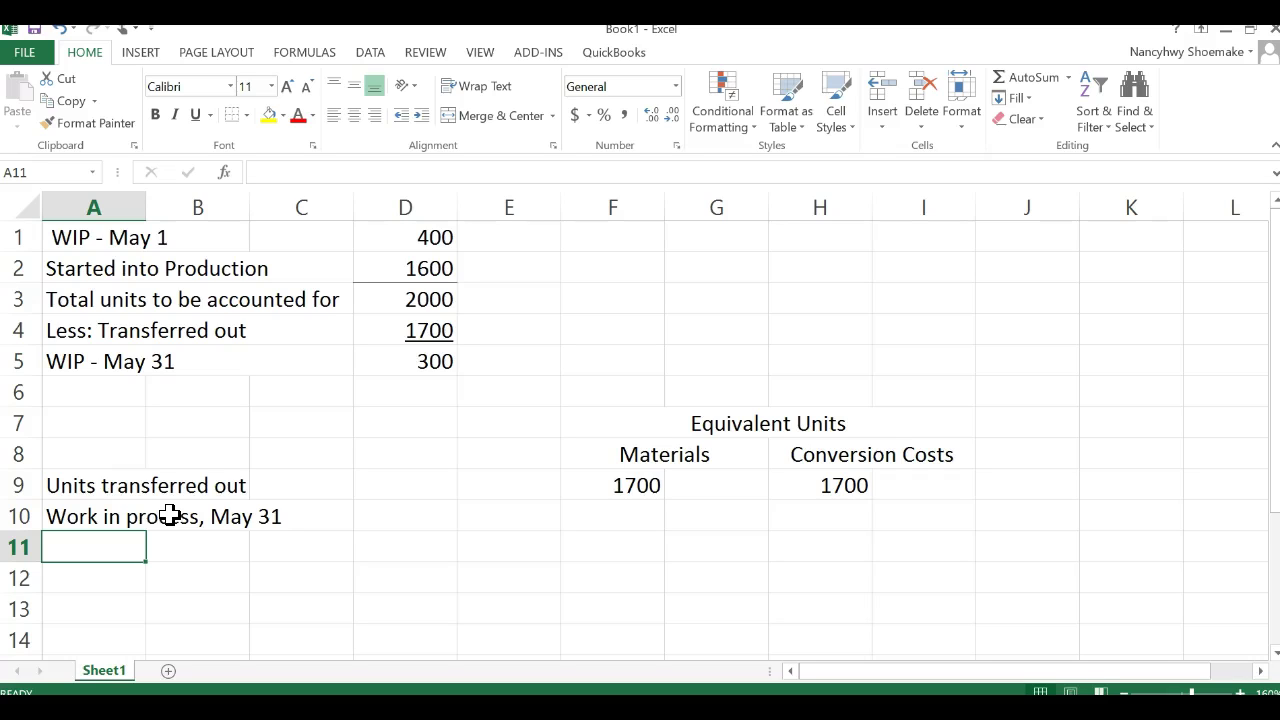
type("300 x 100%")
Enter 300 in F11 as the materials equivalent units for the May 31 work in process.
key("Right")
key("Right")
key("Right")
key("Right")
key("Right")
key("Right")
key("Left")
type("300")
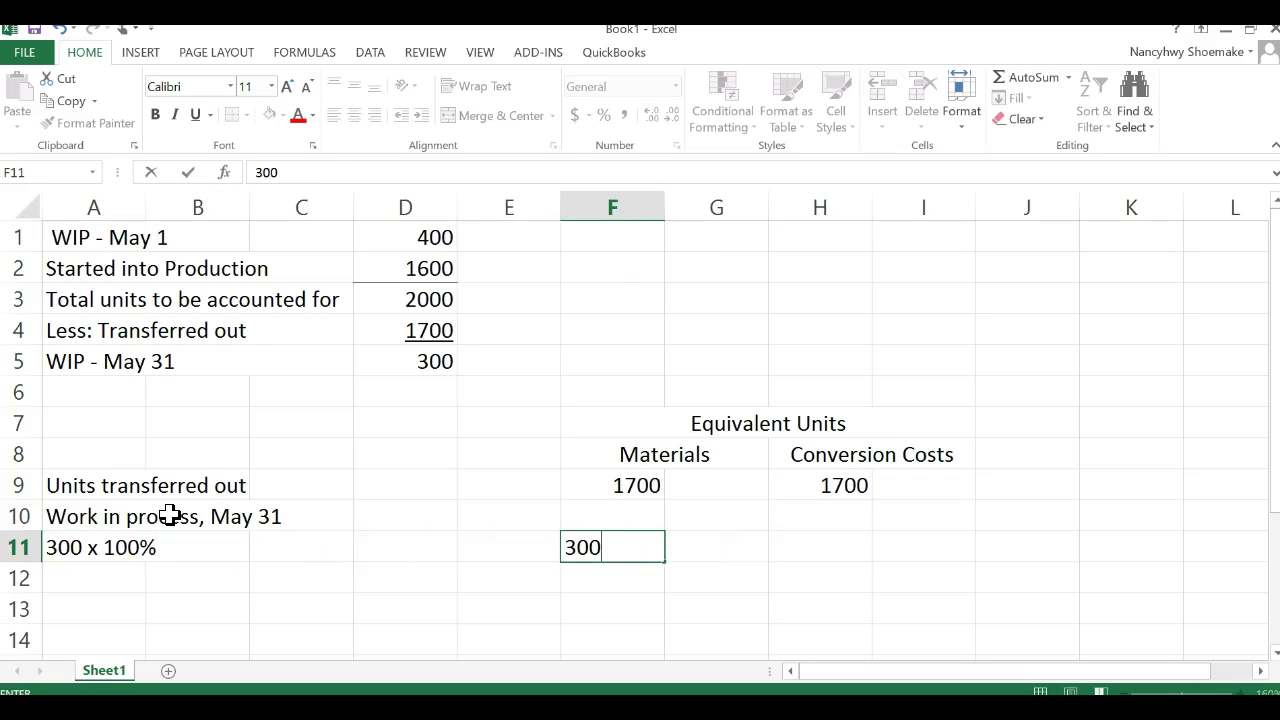
Add a bottom border to F13 and enter 2000 as the total materials equivalent units in F14.
left_click(610, 602)
left_click(233, 114)
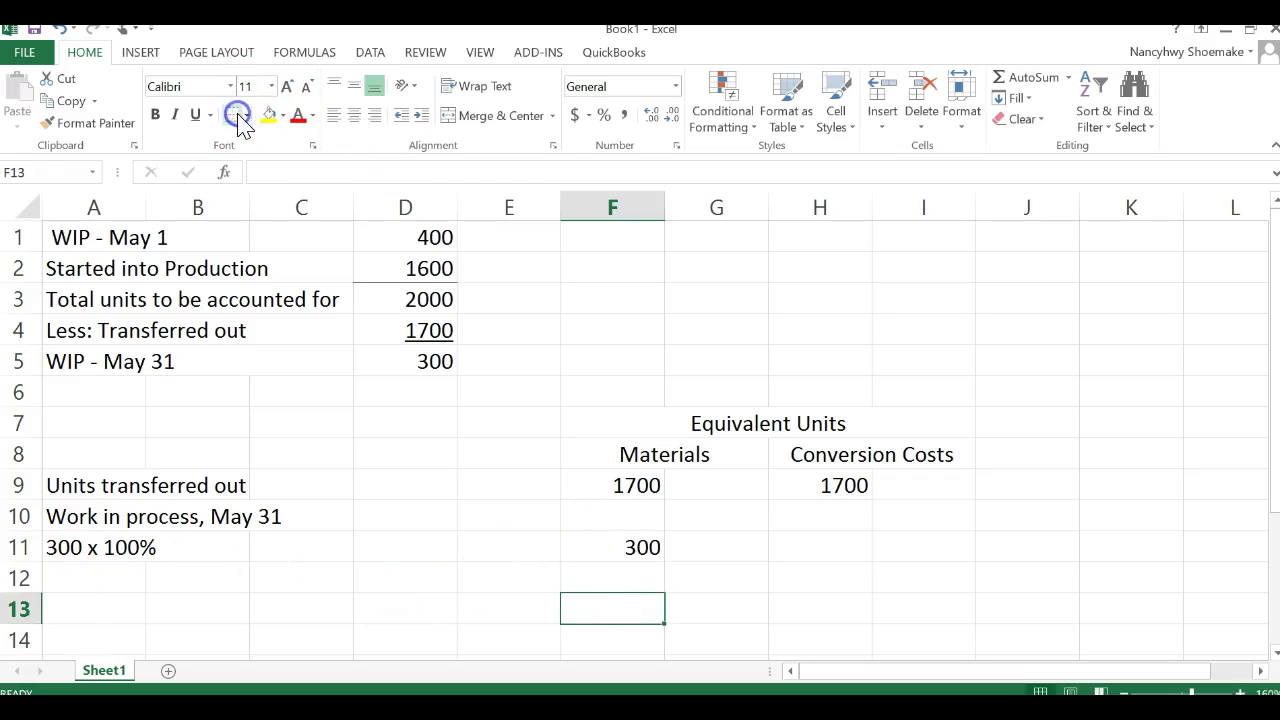
left_click(84, 636)
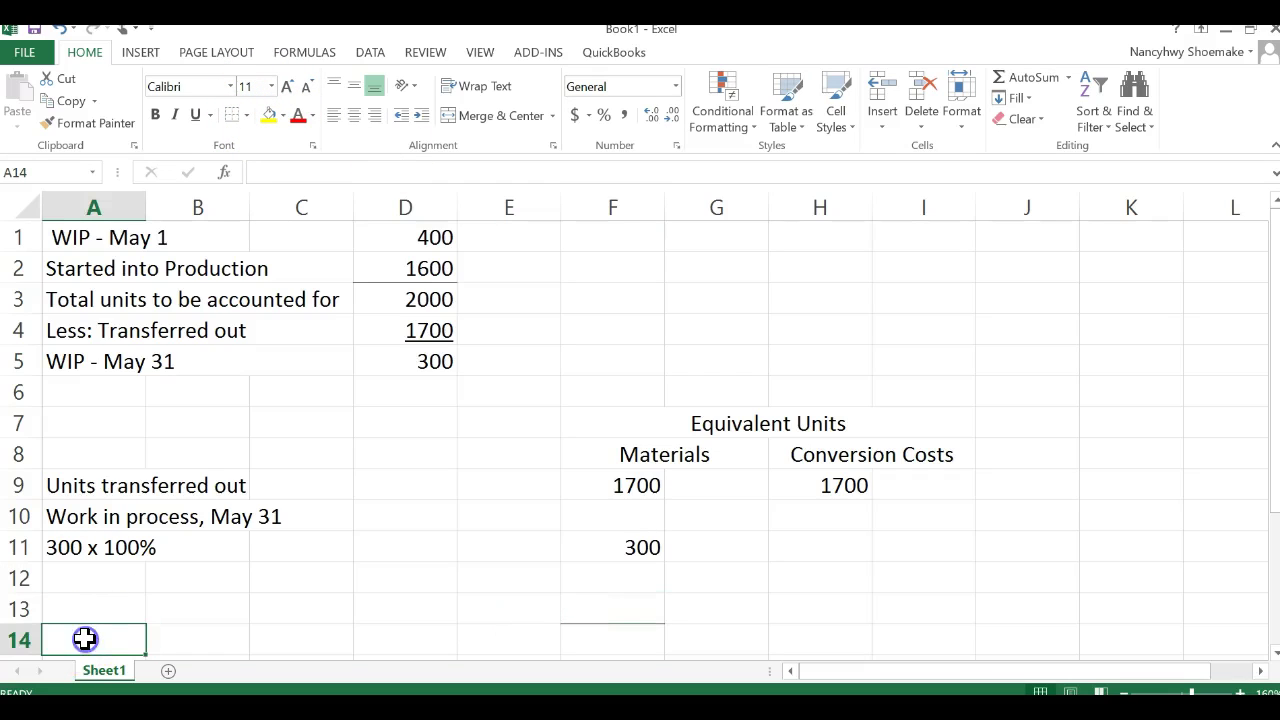
left_click(617, 640)
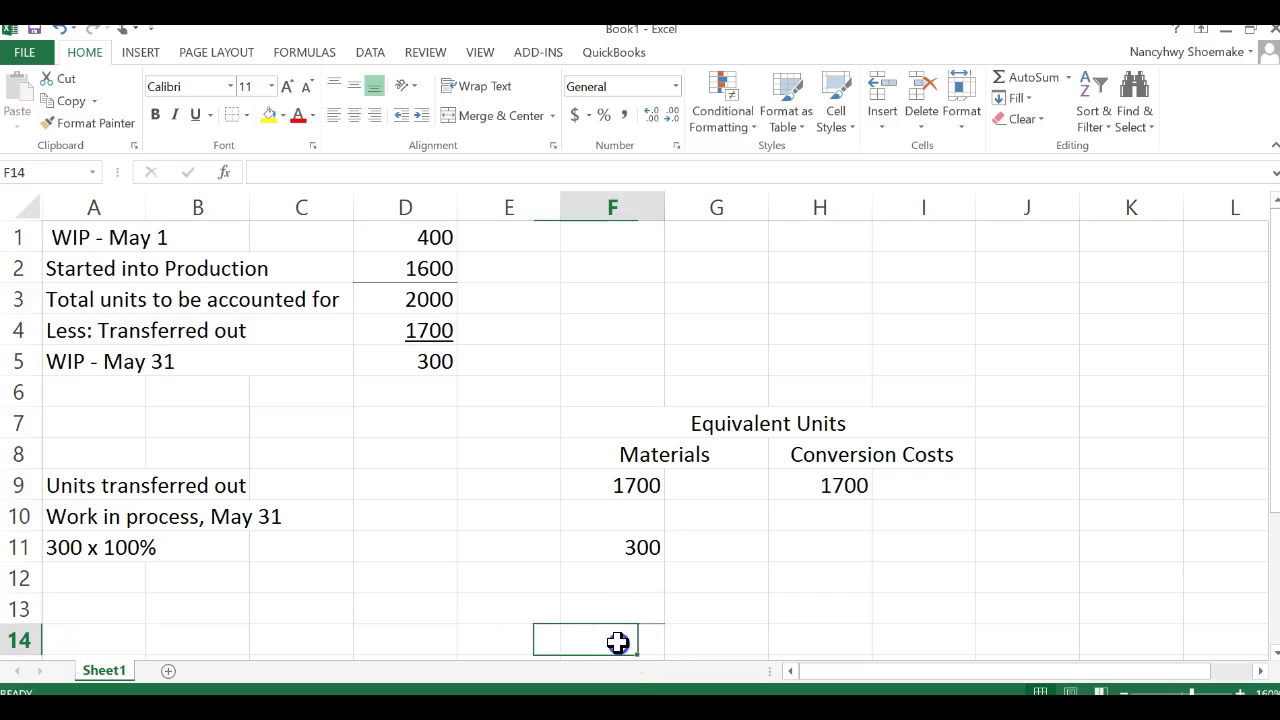
type("2000")
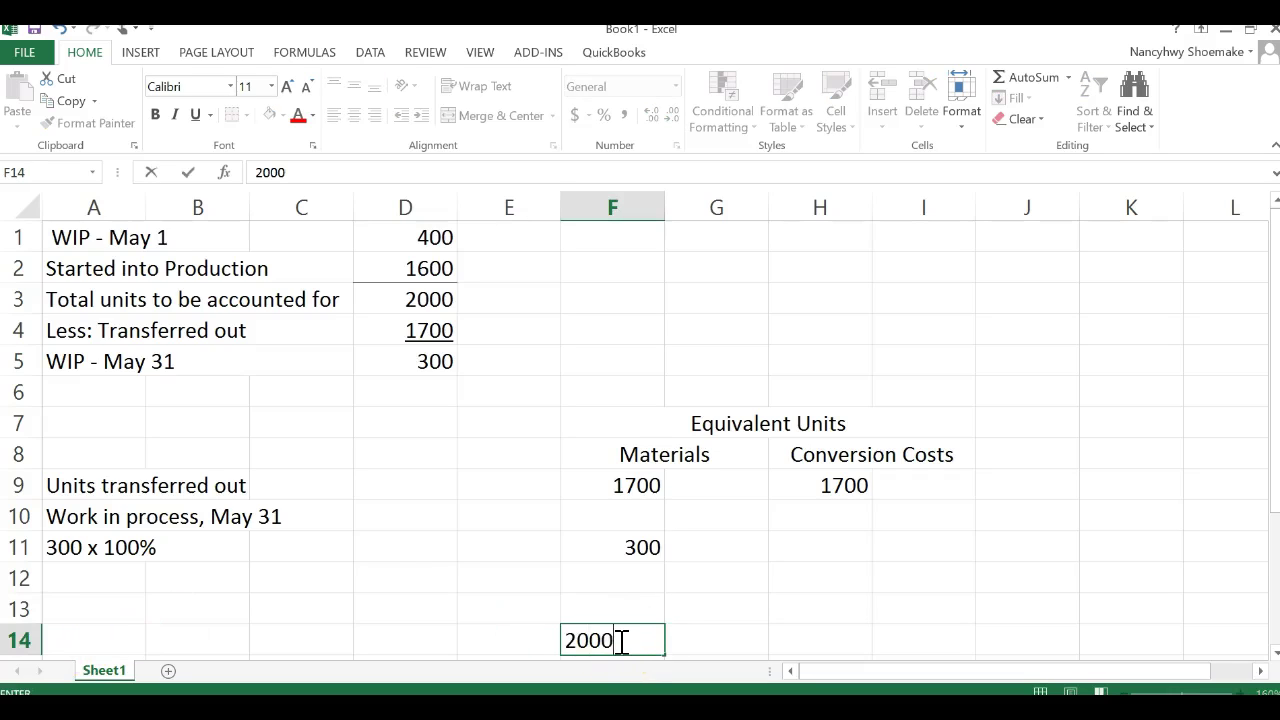
Check the ending inventory's completion percentage for E3-3 in the browser, and enter the label "300 x 40%" in A12 of the Excel worksheet.
left_click(77, 580)
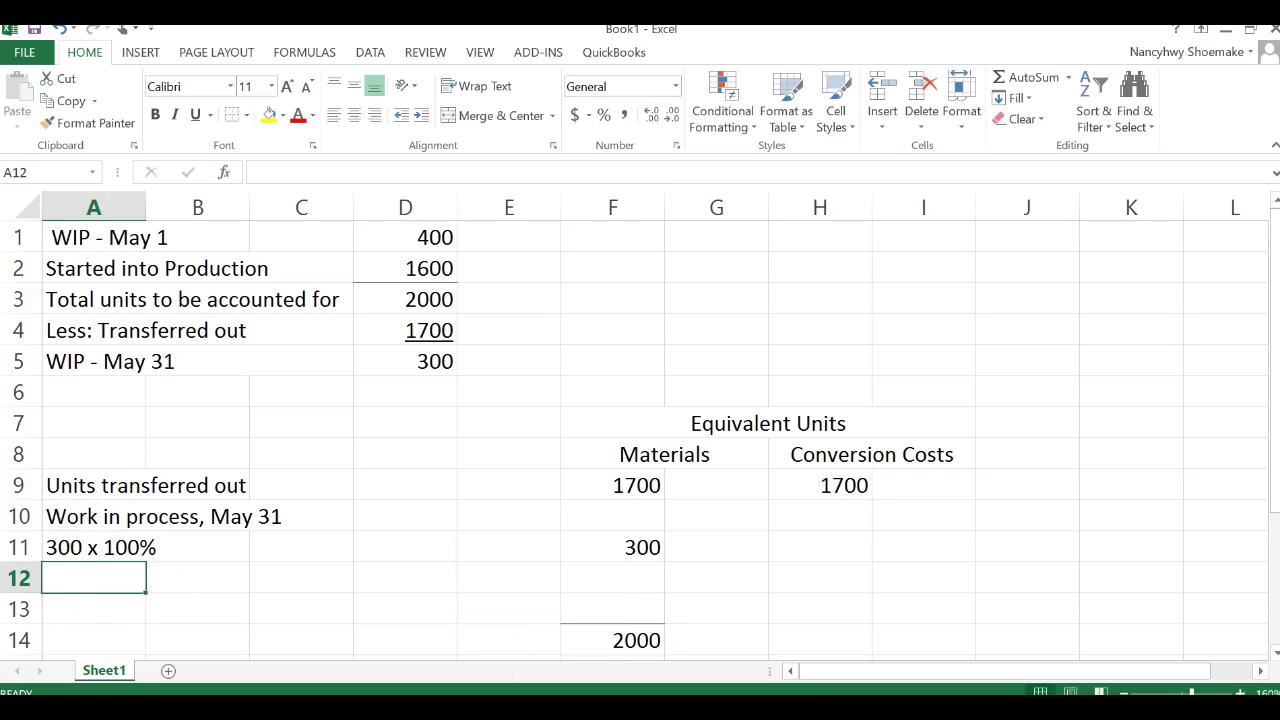
key("alt+Tab")
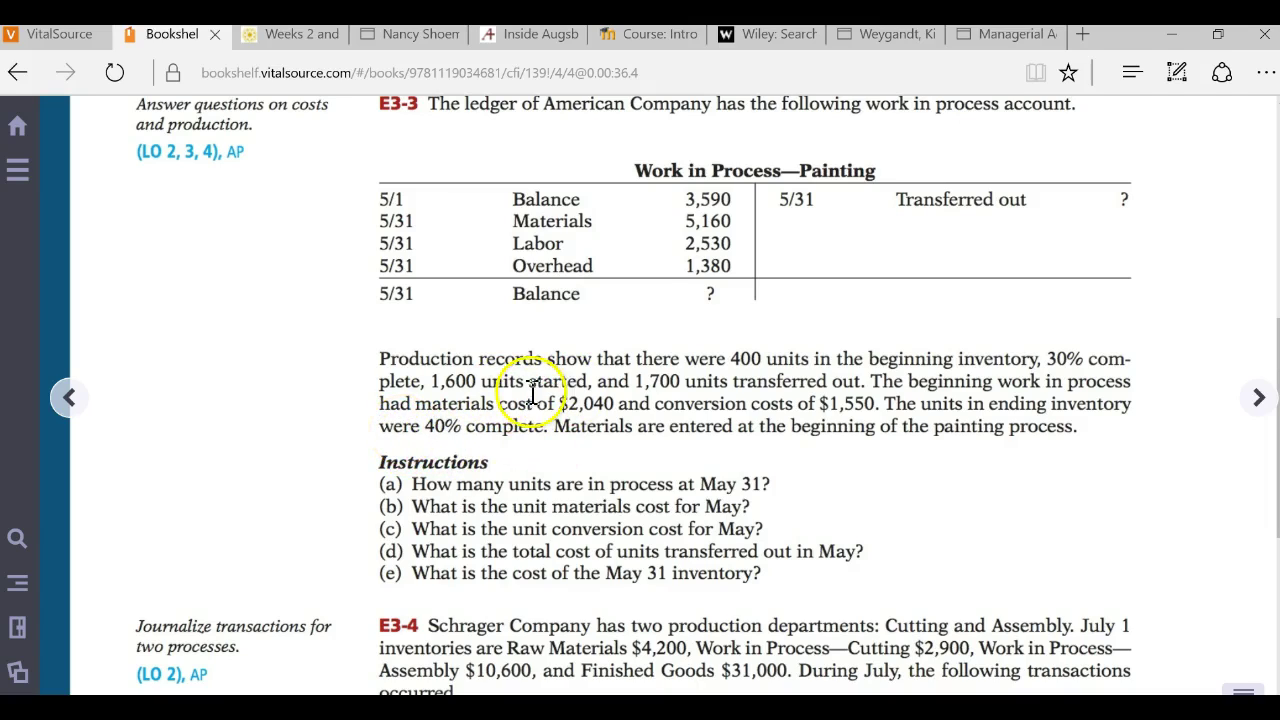
key("alt+Tab")
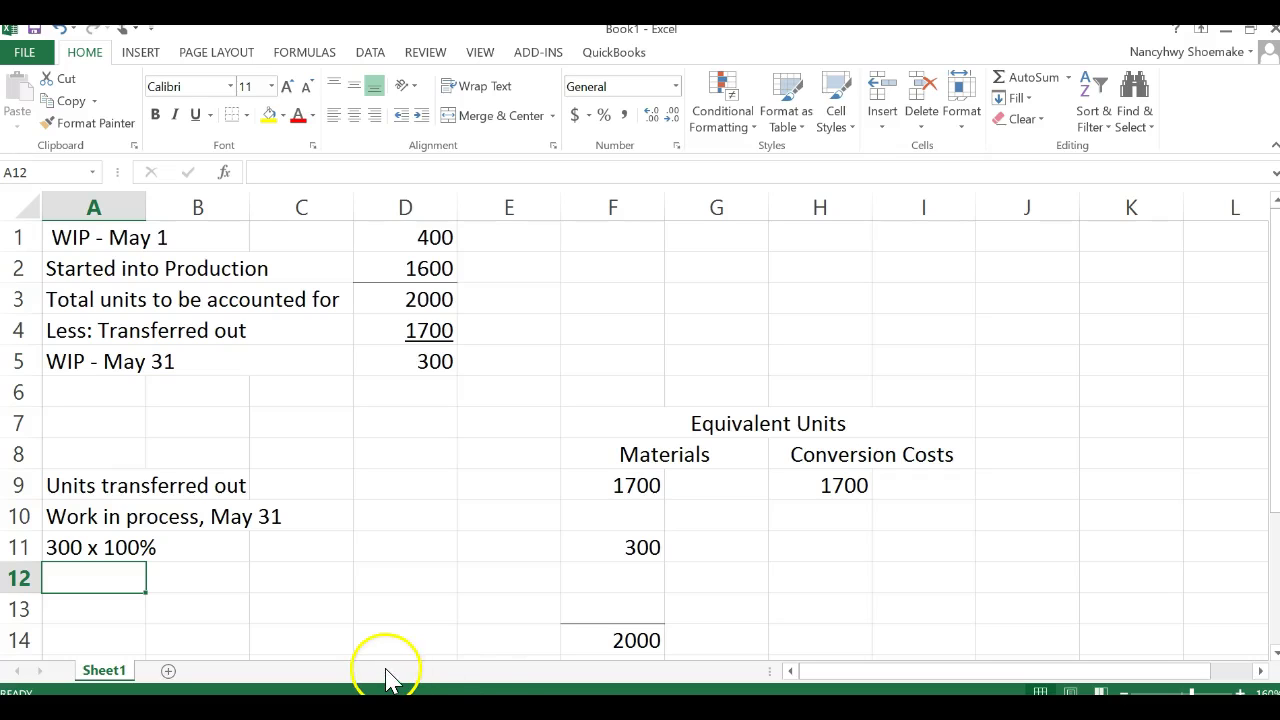
type("300 x 40%")
Enter 120 in H12 as the conversion cost equivalent units for the May 31 work in process.
key("Right")
key("Right")
key("Right")
key("Right")
key("Right")
key("Right")
key("Right")
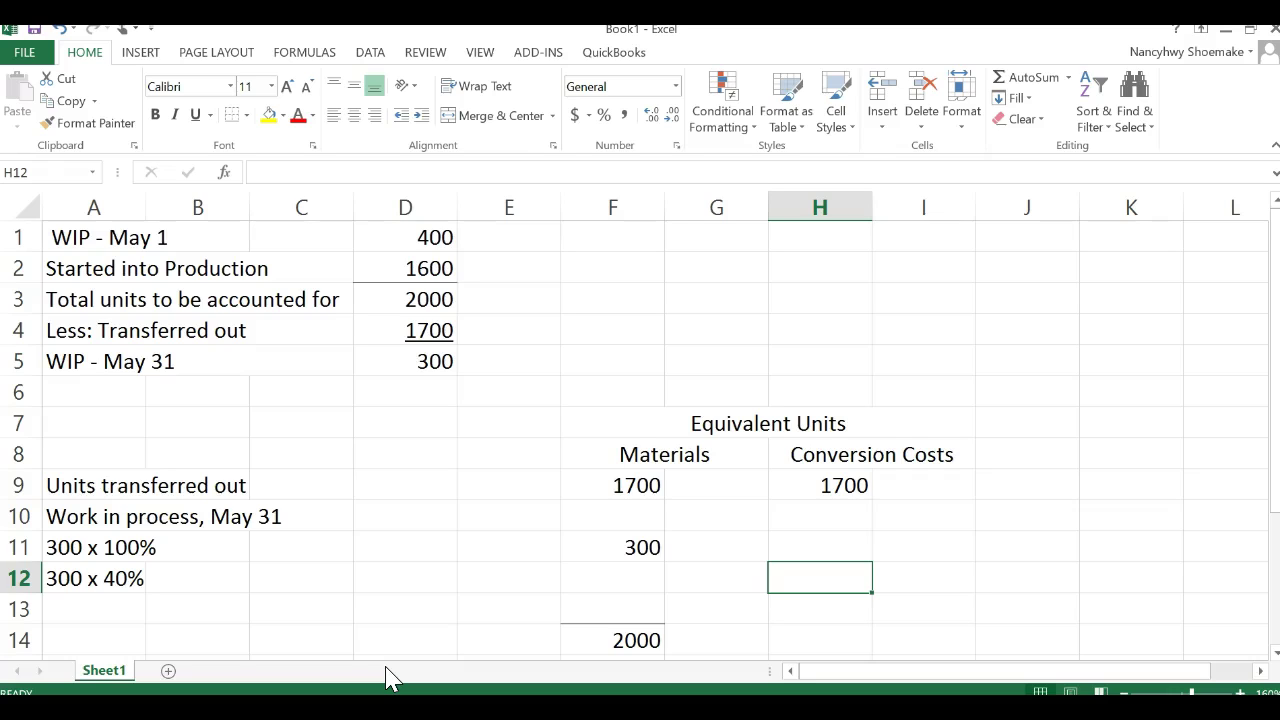
type("120")
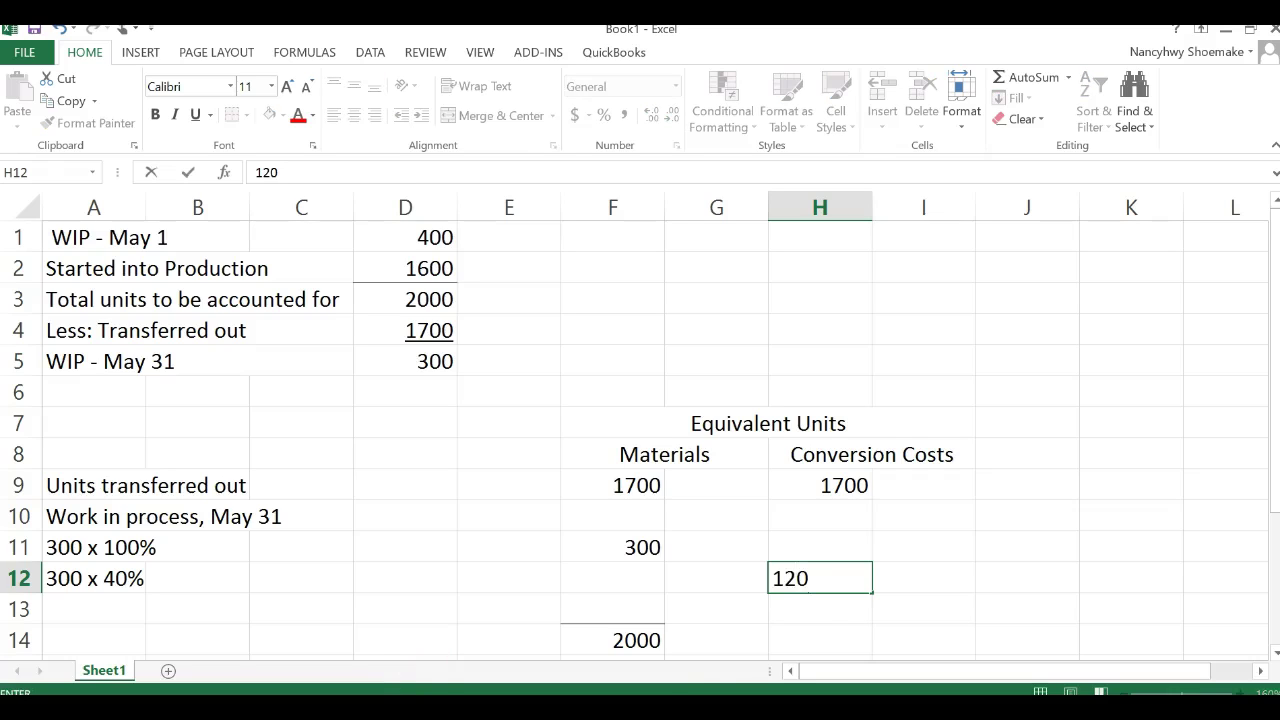
Add a bottom border to H13 and enter 1820 as the total conversion cost equivalent units in H14.
left_click(823, 609)
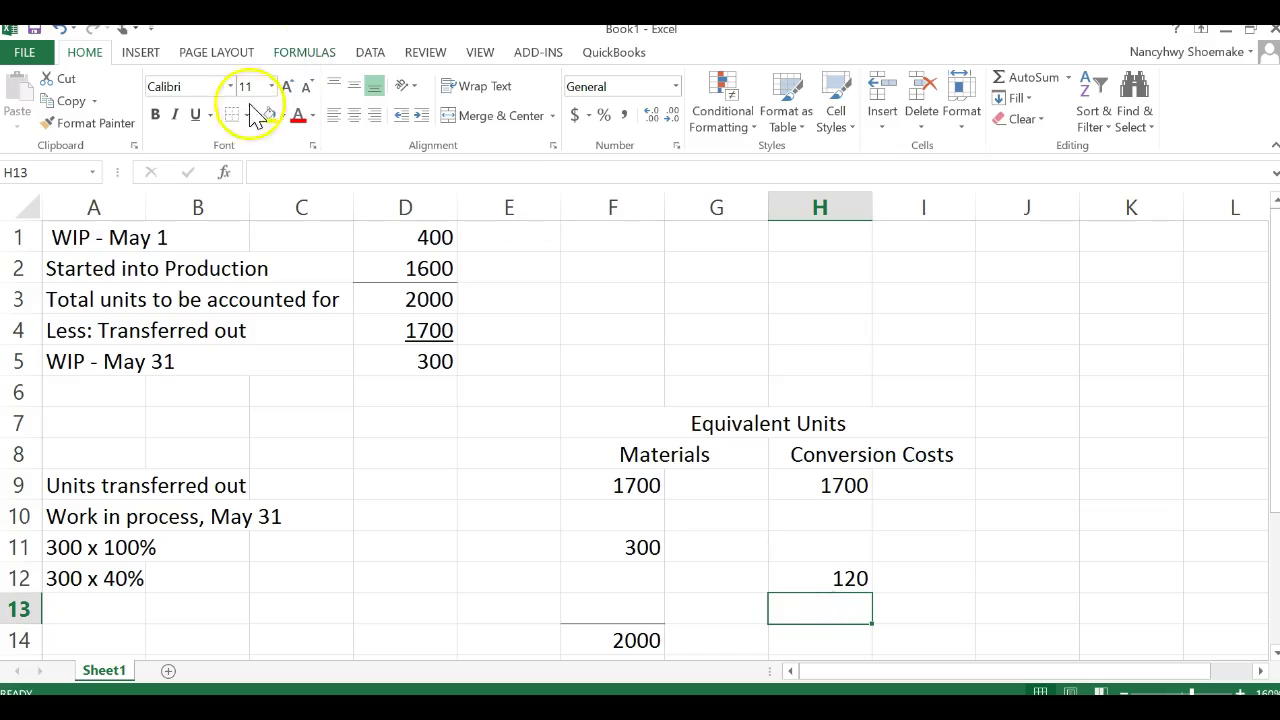
left_click(791, 638)
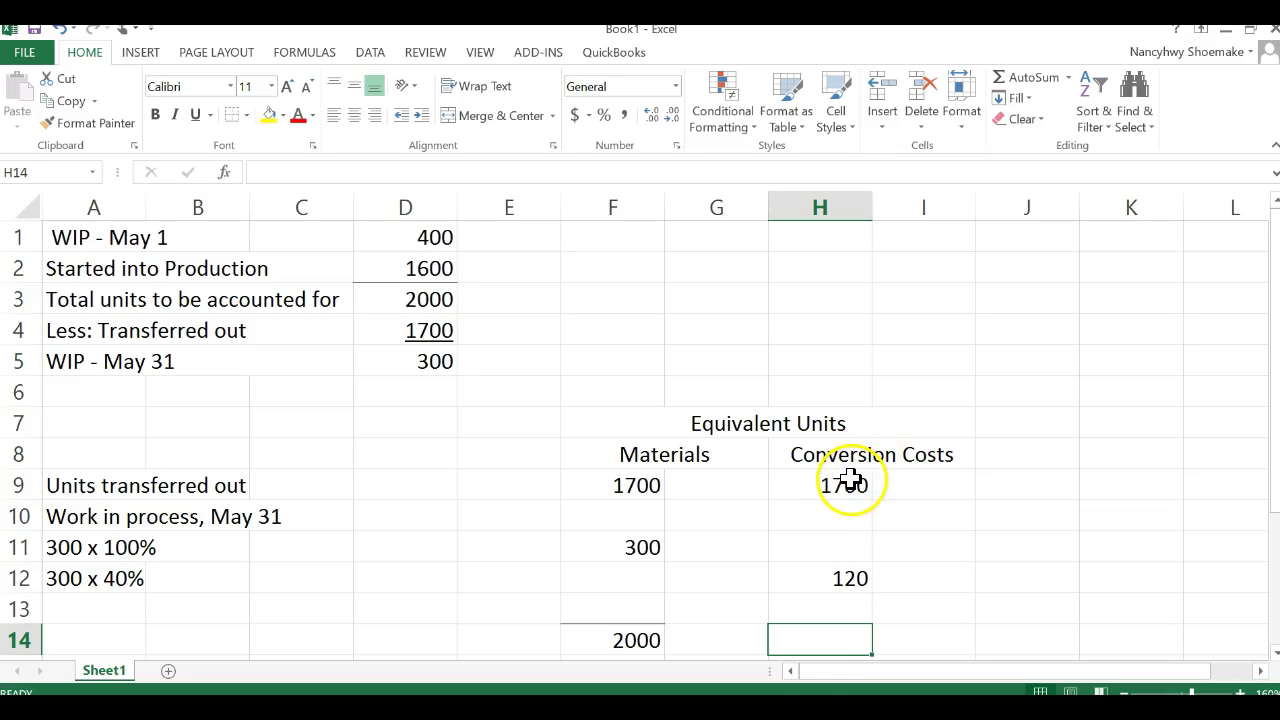
left_click(814, 646)
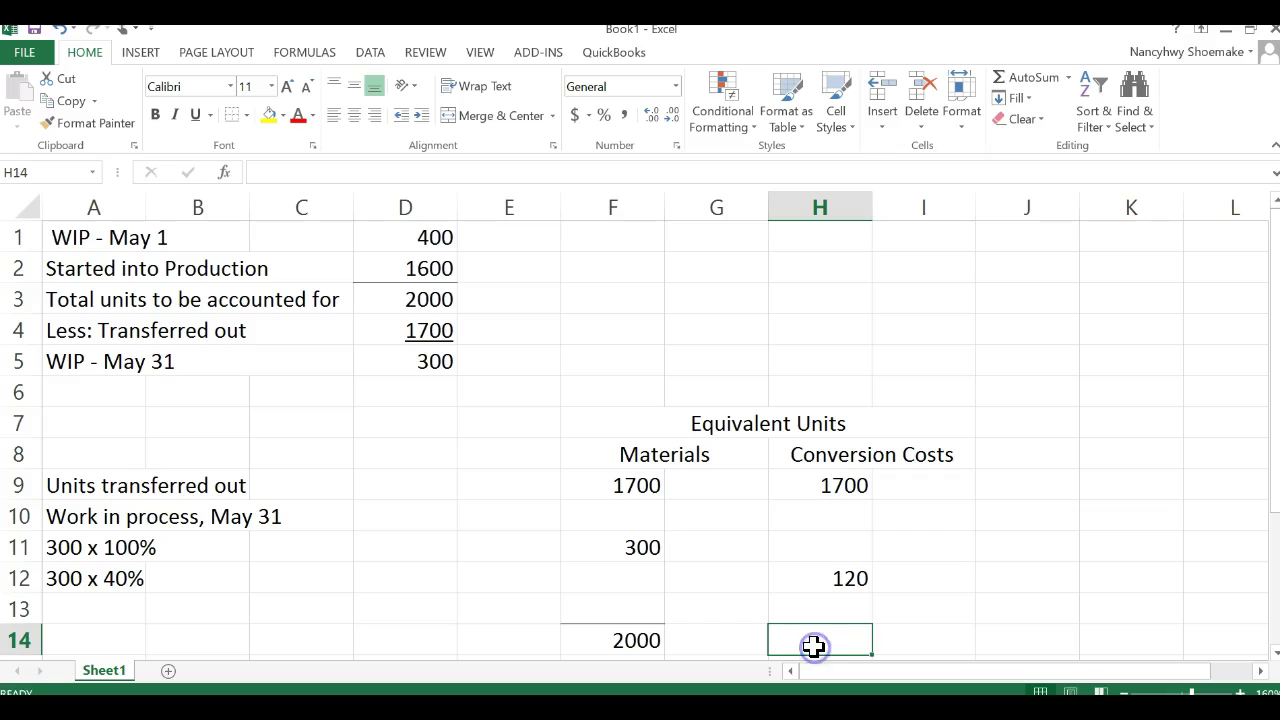
type("1820")
key("Return")
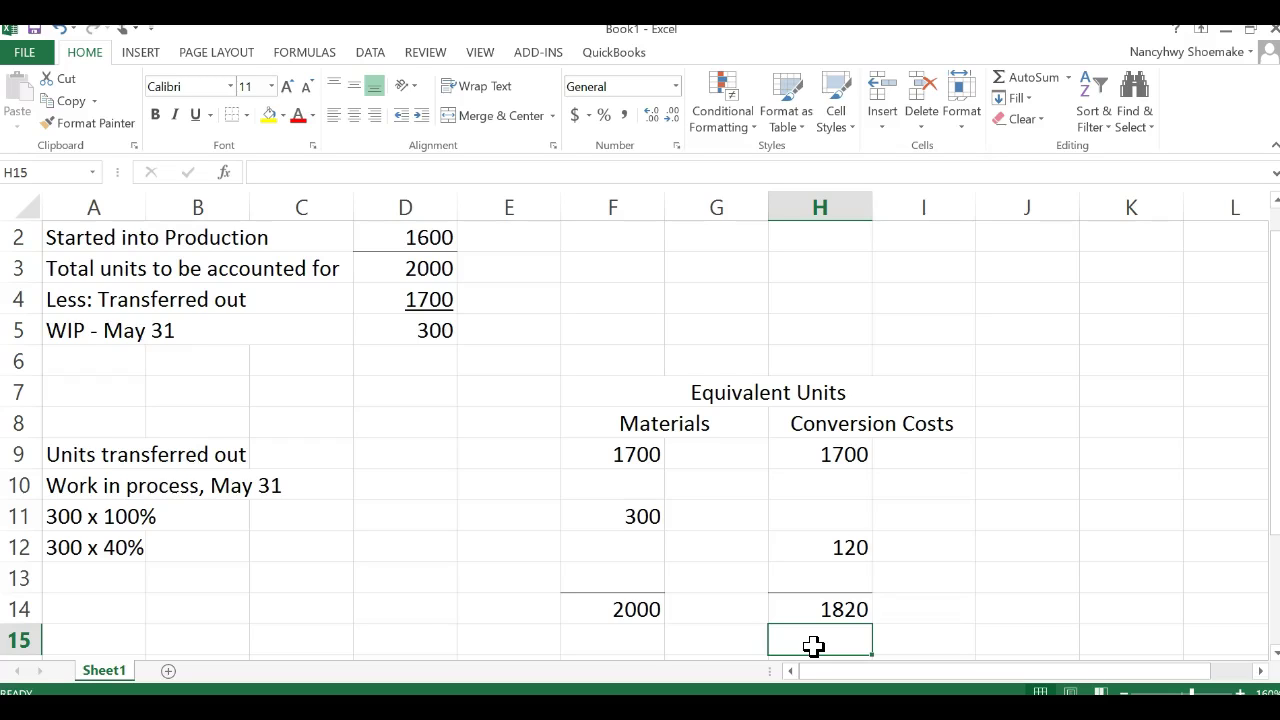
Move down to the empty rows below the equivalent units table, and switch to the browser to review the E3-3 costs and instructions.
key("Down")
key("Down")
key("Down")
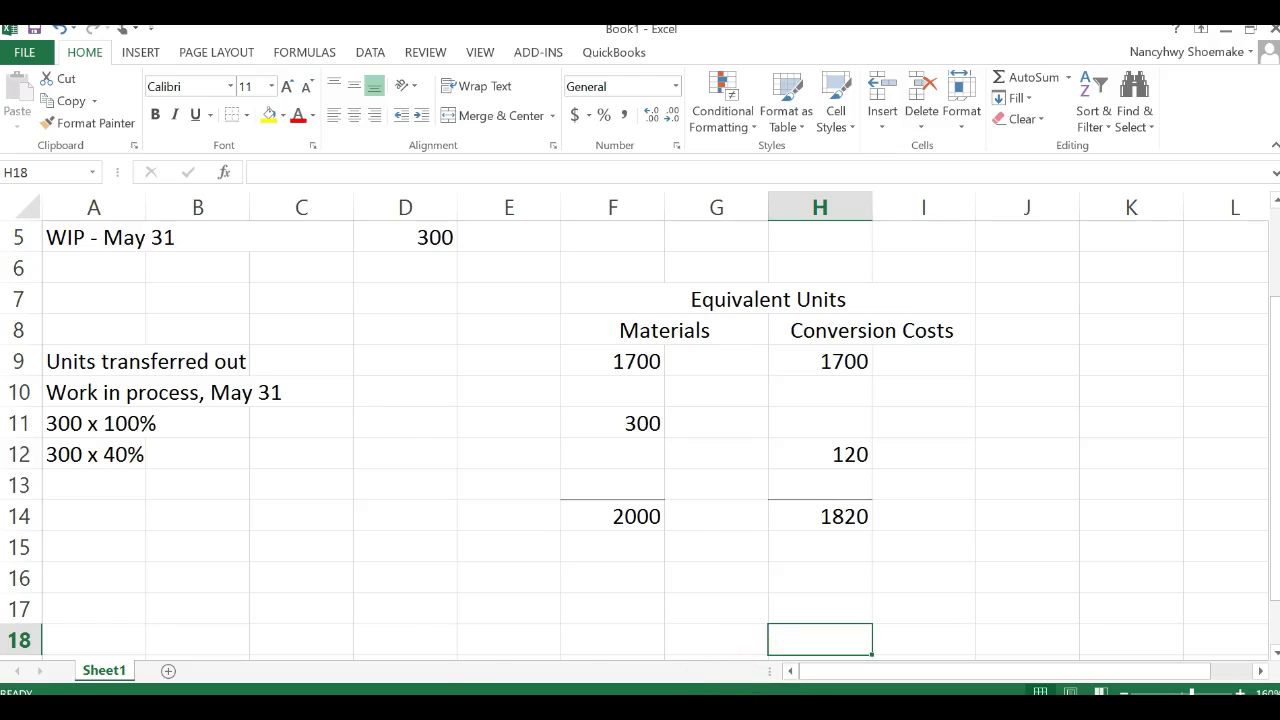
key("alt+Tab")
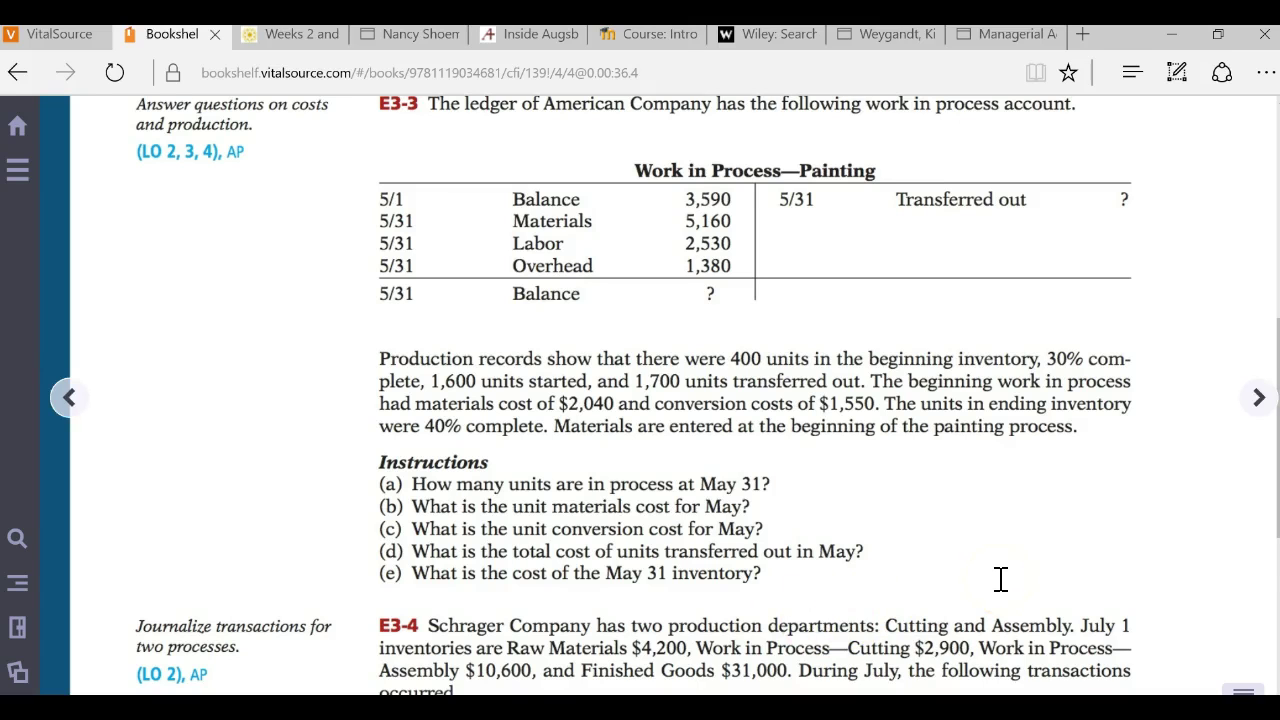